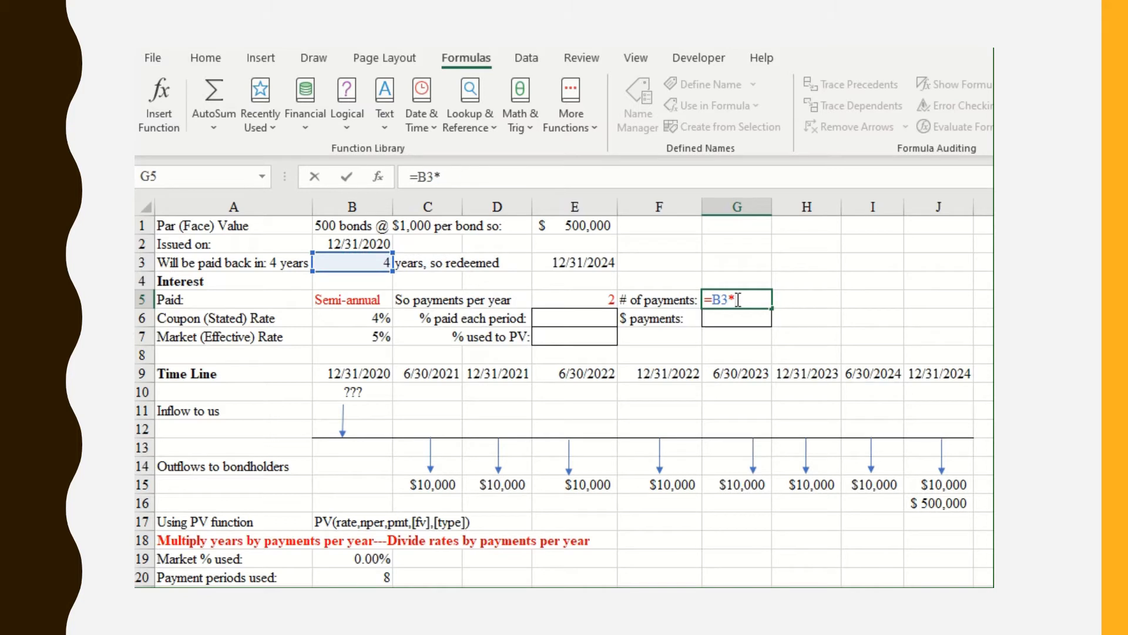
Complete the number of payments formula in G5 as =B3*E5, multiplying the years by the payments per year.
key(Down)
key(Up)
key(Left)
key(Left)
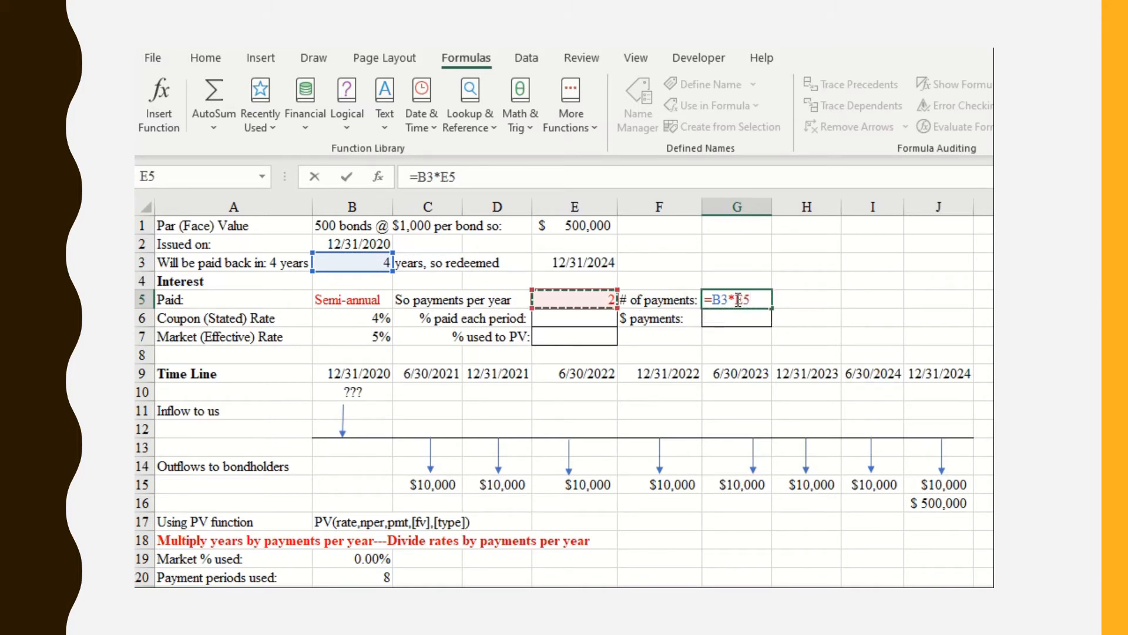
key(Return)
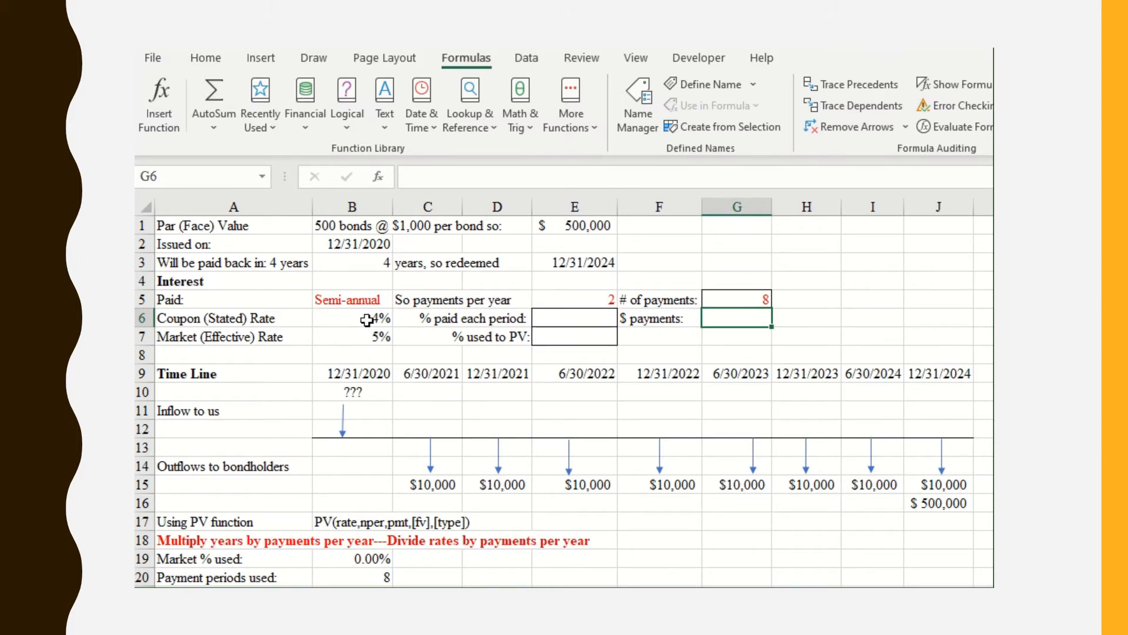
Calculate the percentage paid each period in E6 by dividing the coupon rate by the payments per year, =B6/E5.
click(593, 320)
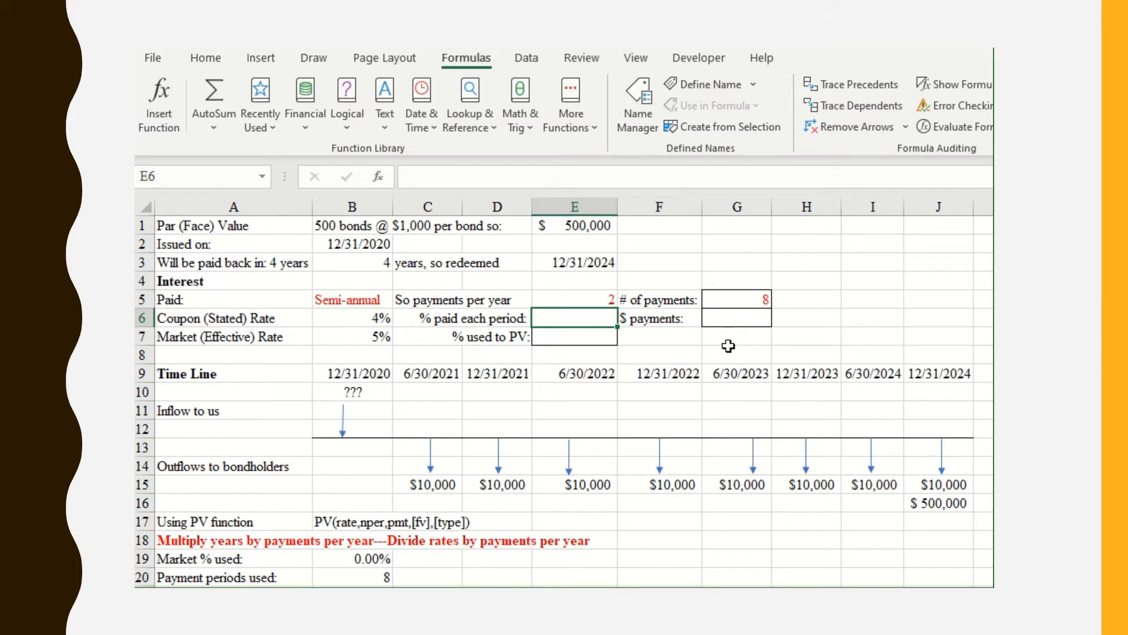
text(=)
key(Left)
key(Left)
key(Left)
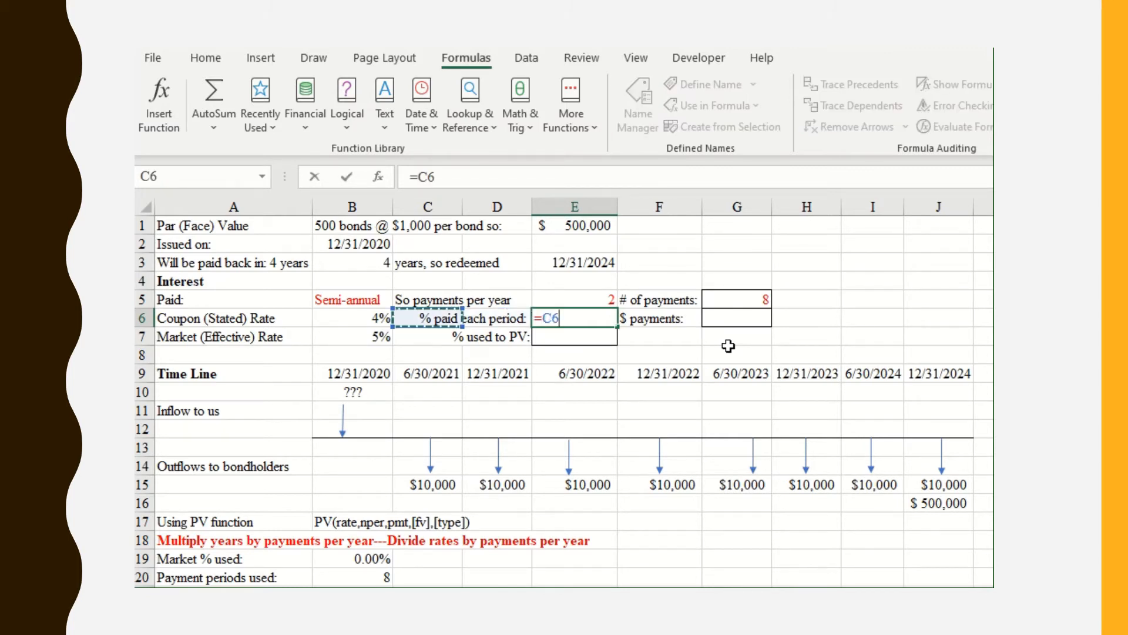
text(/)
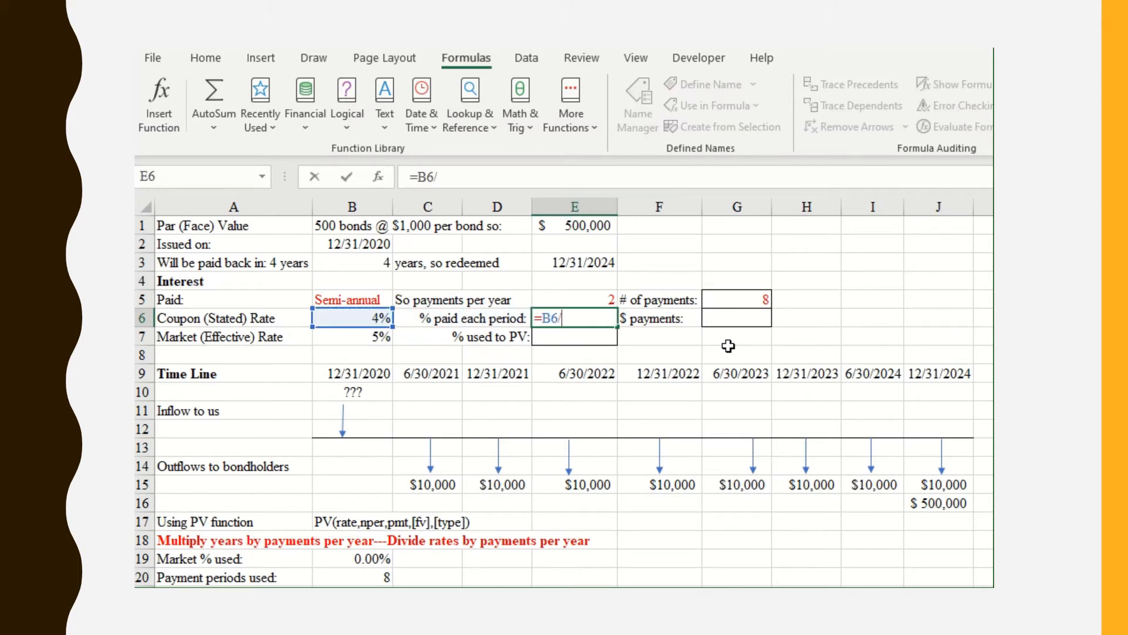
key(Up)
key(Return)
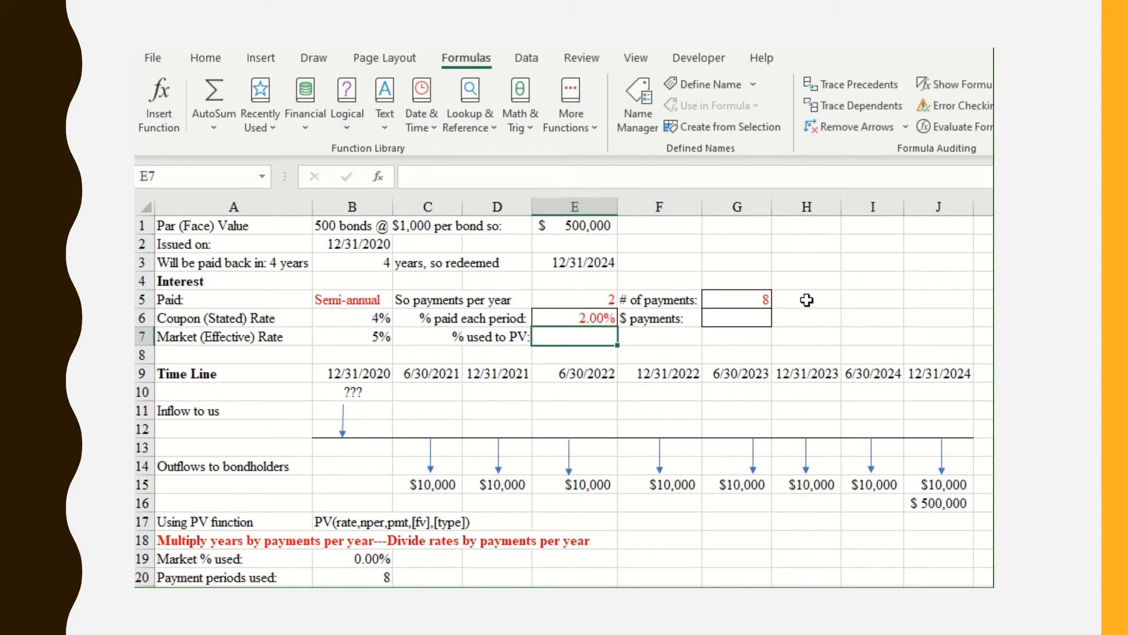
Calculate the dollar payment in G6 by multiplying the per-period coupon rate by the par value, =E6*E1.
click(757, 316)
text(=)
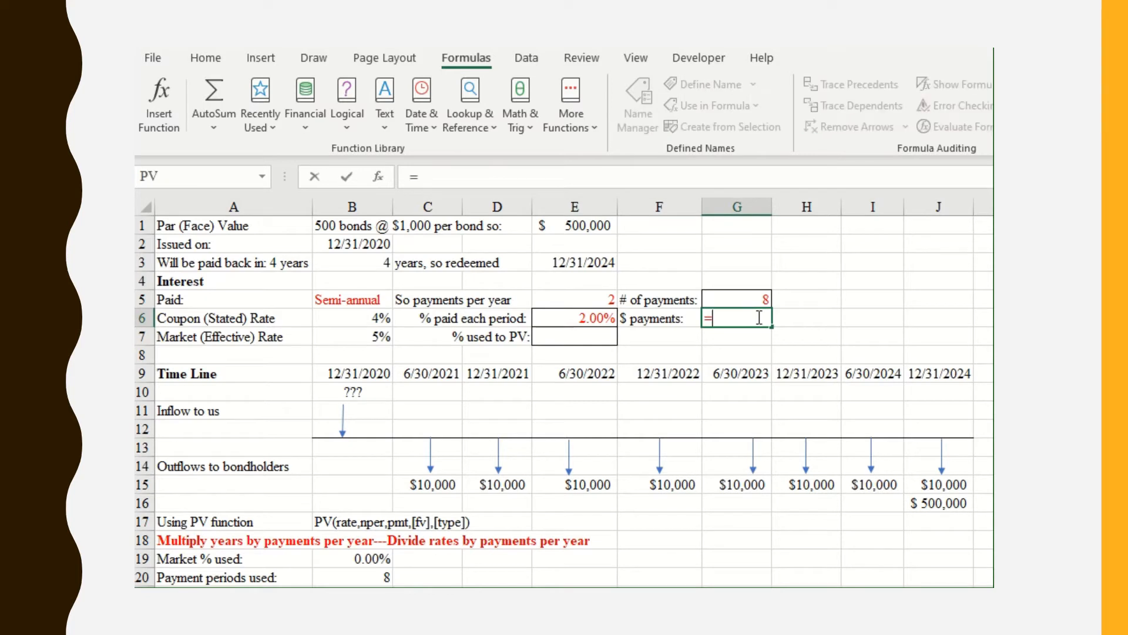
key(Left)
key(Left)
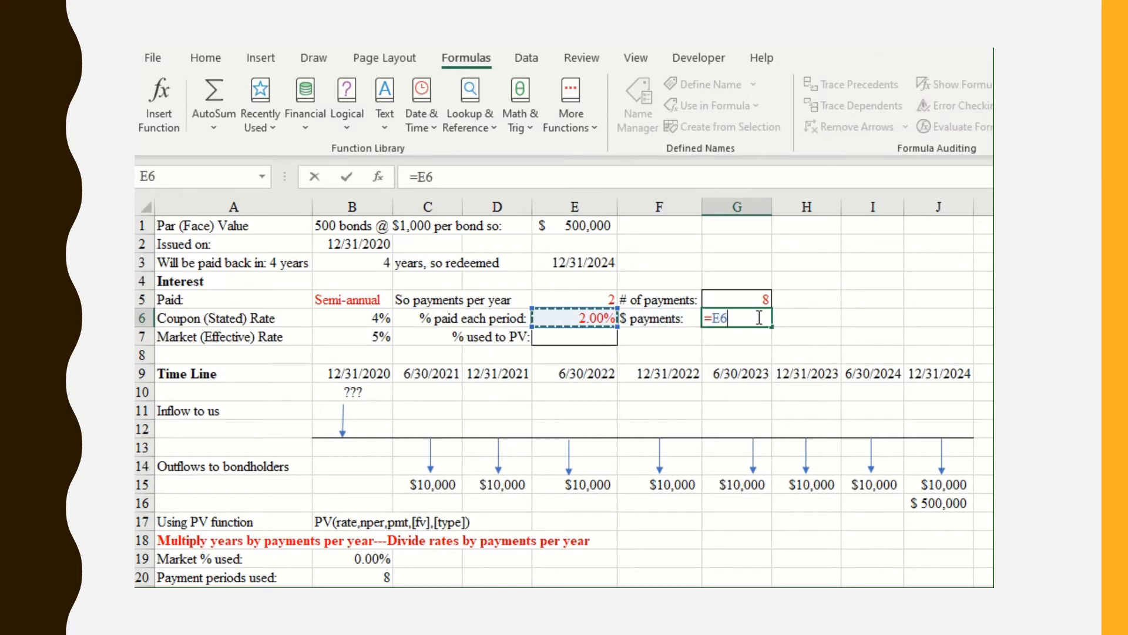
text(*)
click(573, 226)
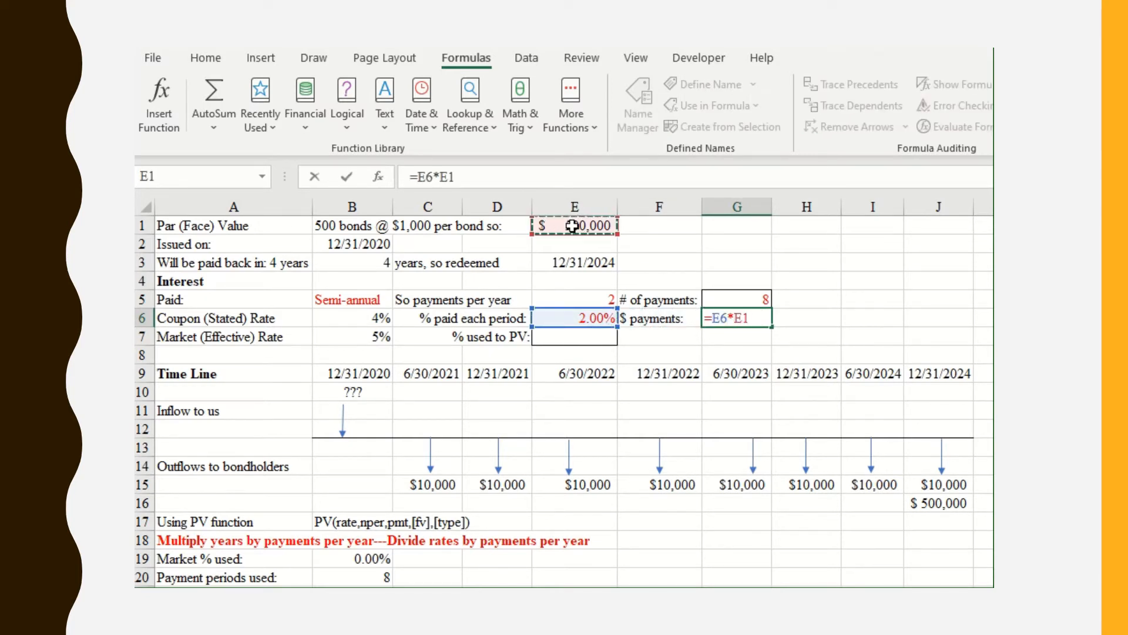
key(Return)
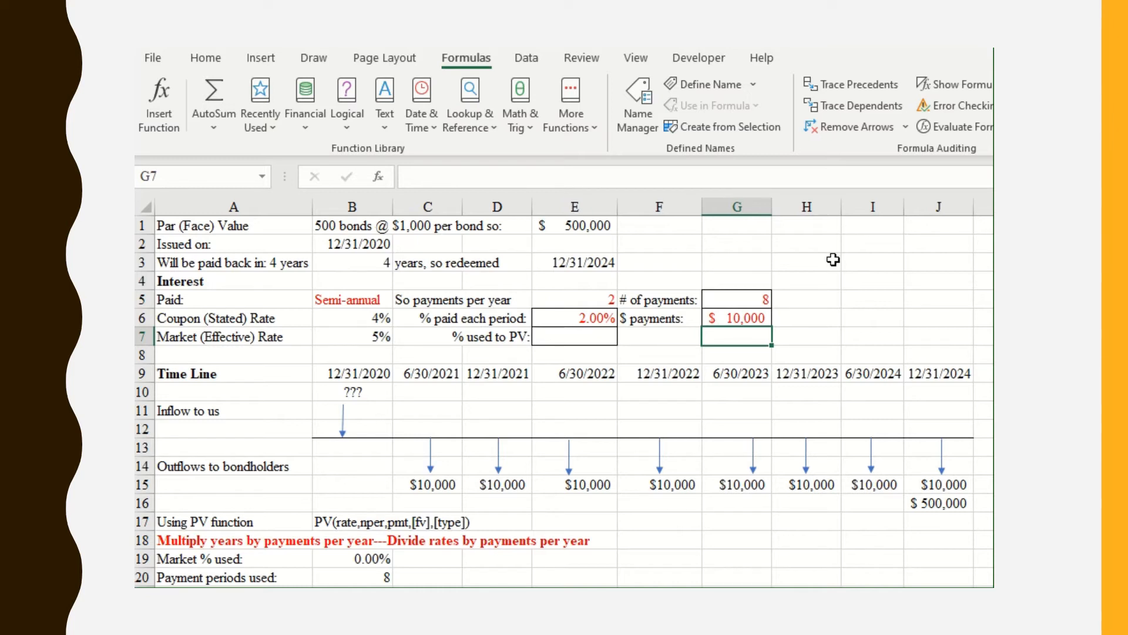
Move the orange minus-sign shape across row 6 so it strikes out the percentage paid each period, and deselect it.
click(561, 340)
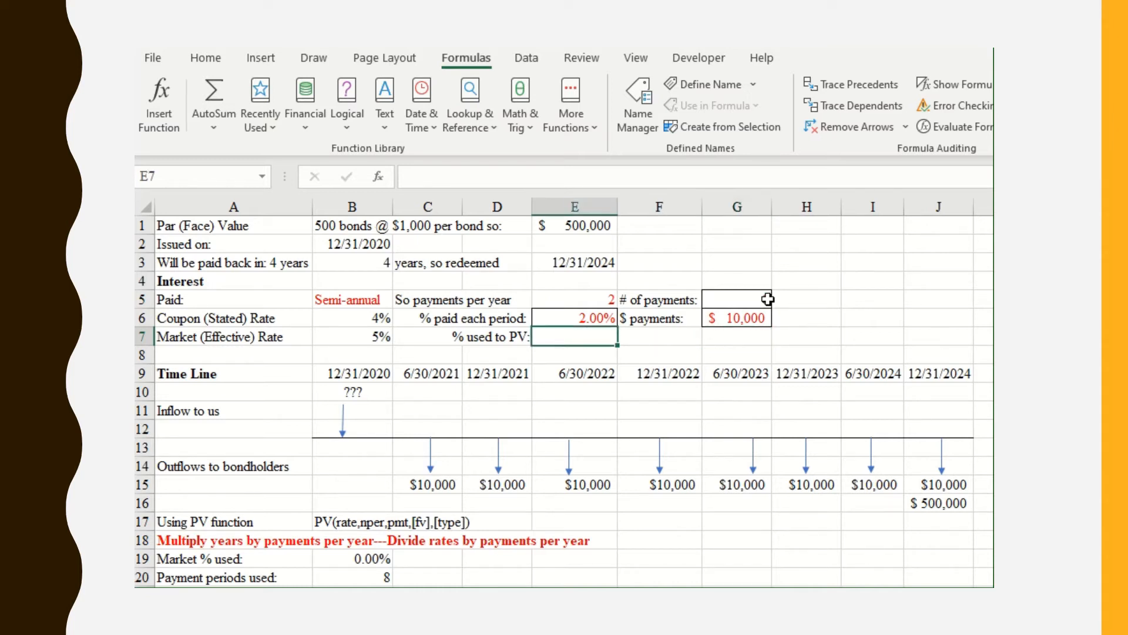
drag(993, 293, 473, 318)
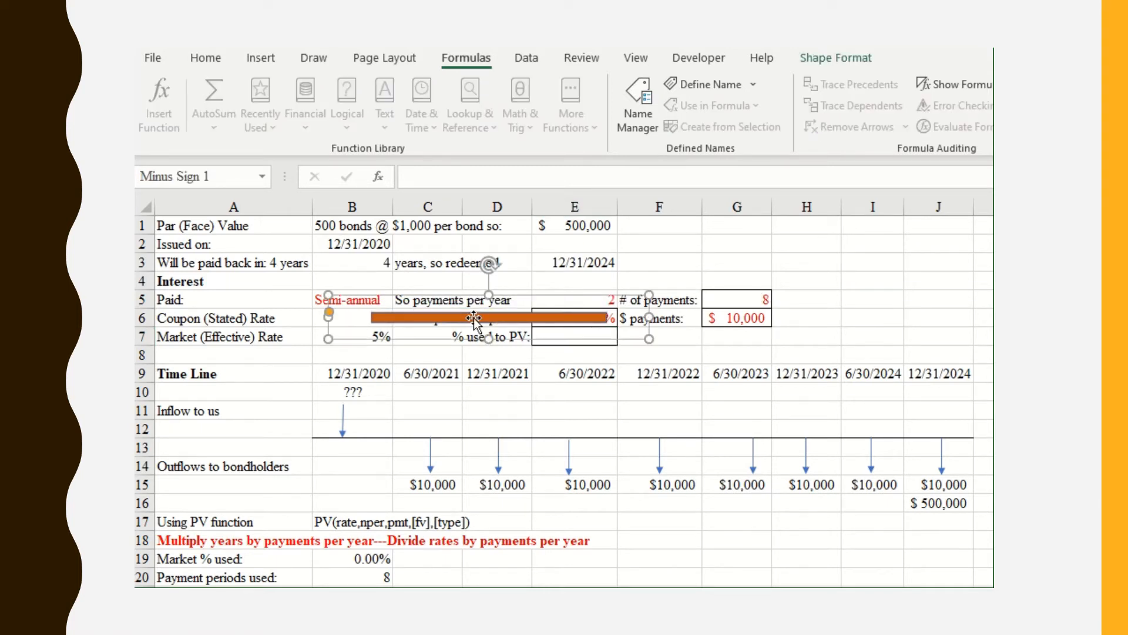
click(1070, 263)
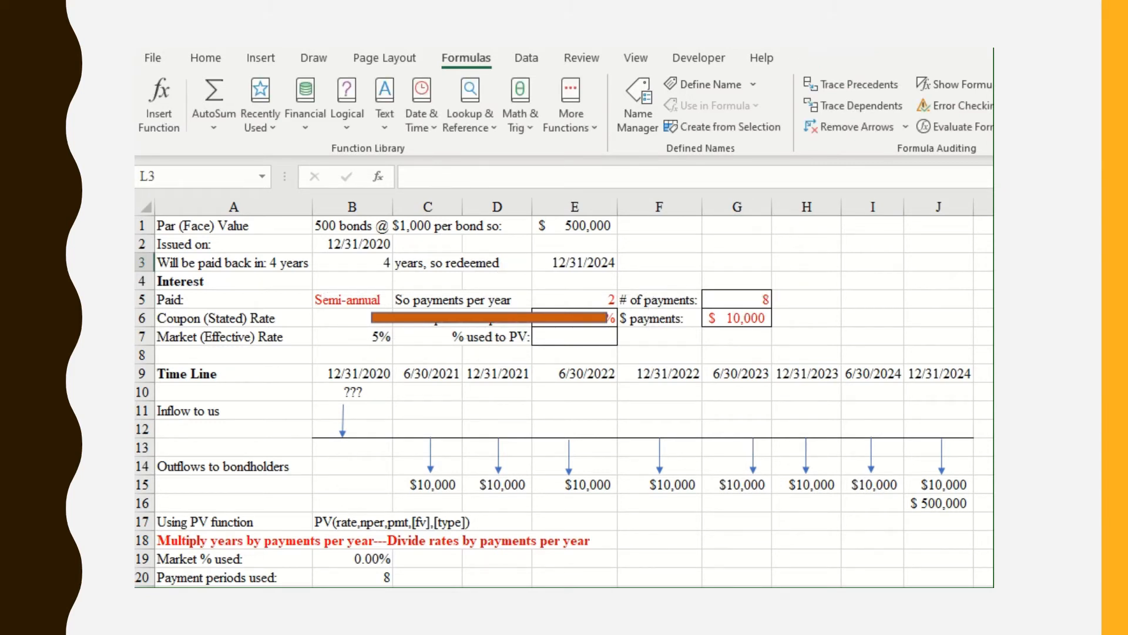
click(590, 338)
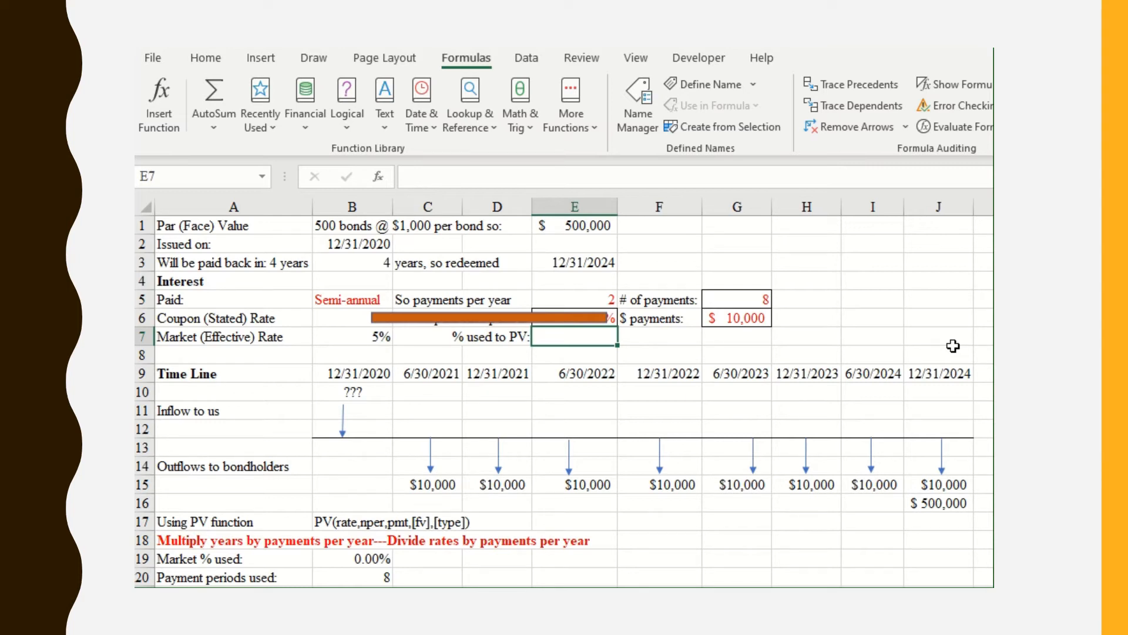
key(Left)
text(0)
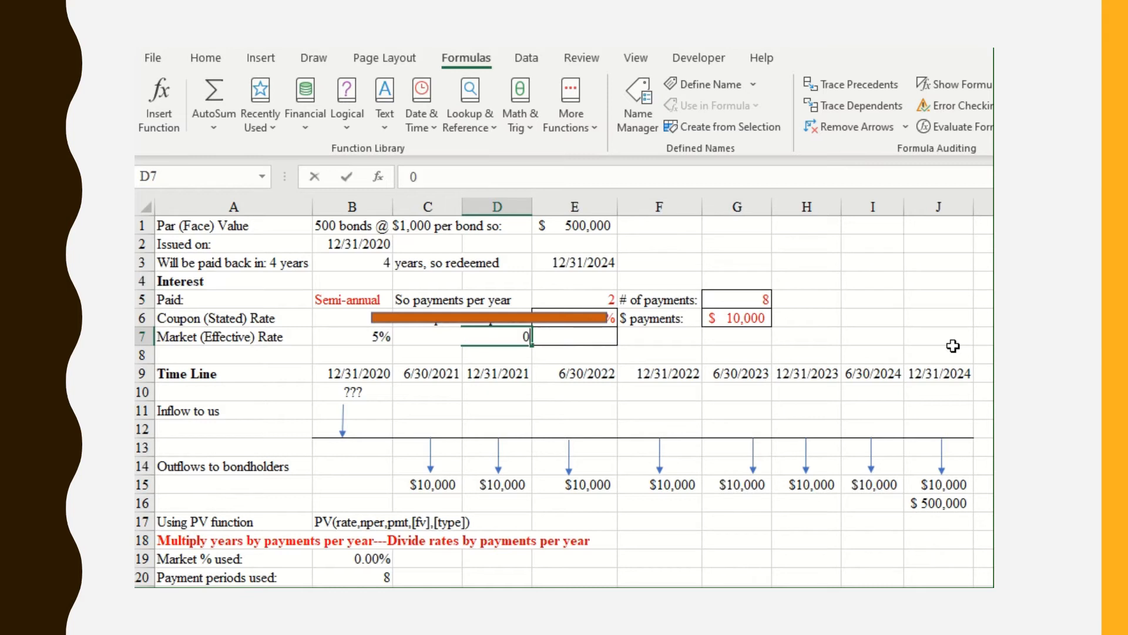
key(Escape)
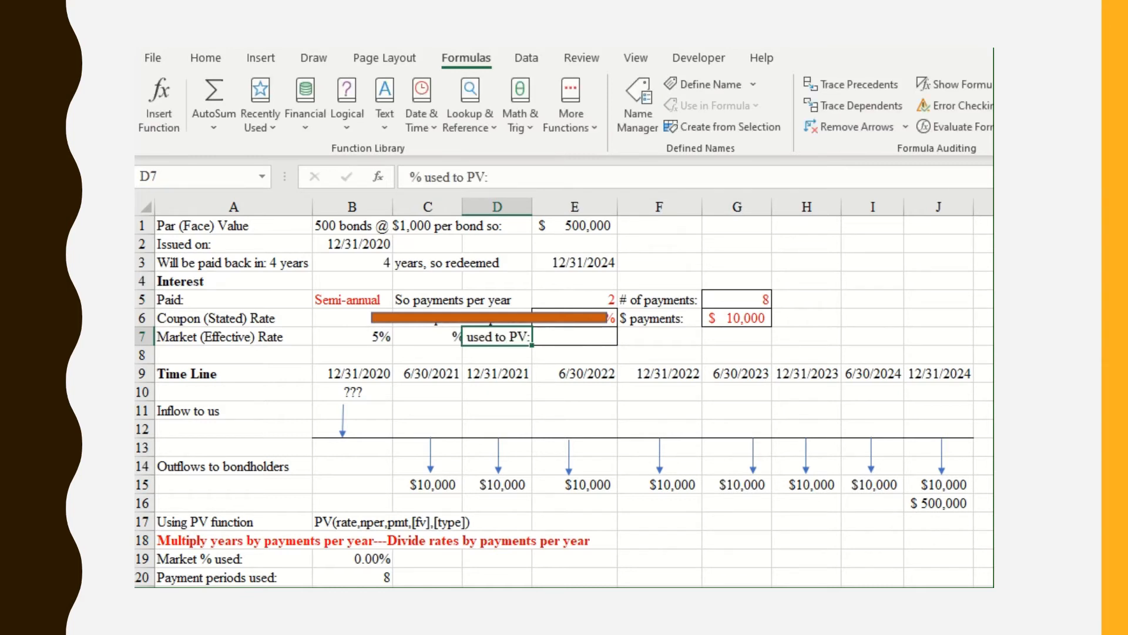
Calculate the percentage used to PV in E7 by dividing the market rate by the payments per year, =B7/E5.
click(575, 334)
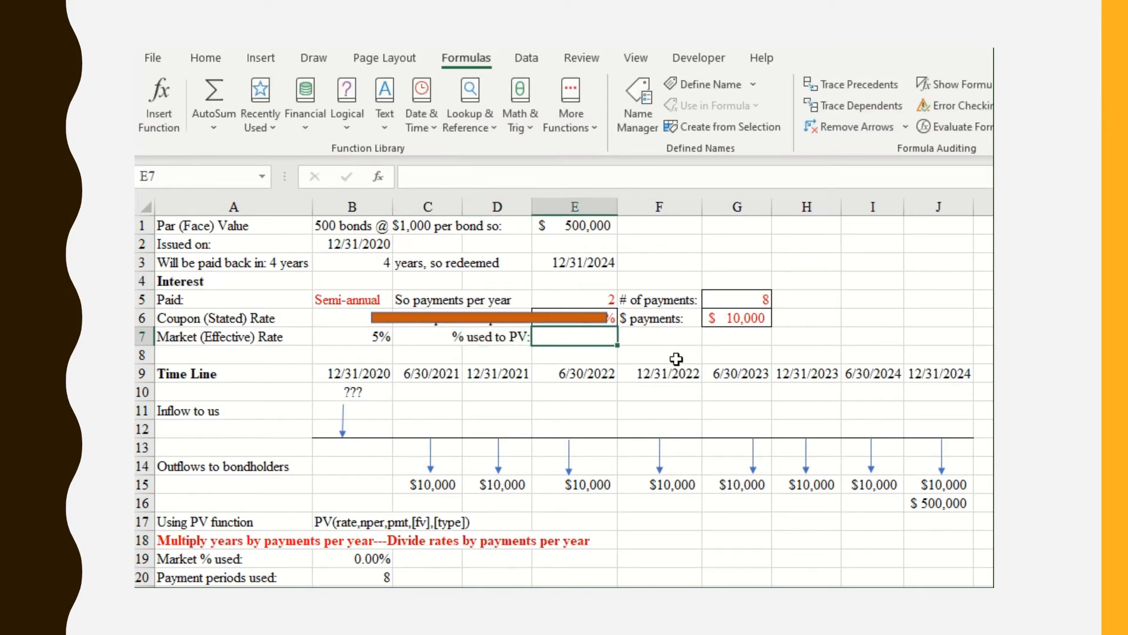
text(=)
click(361, 338)
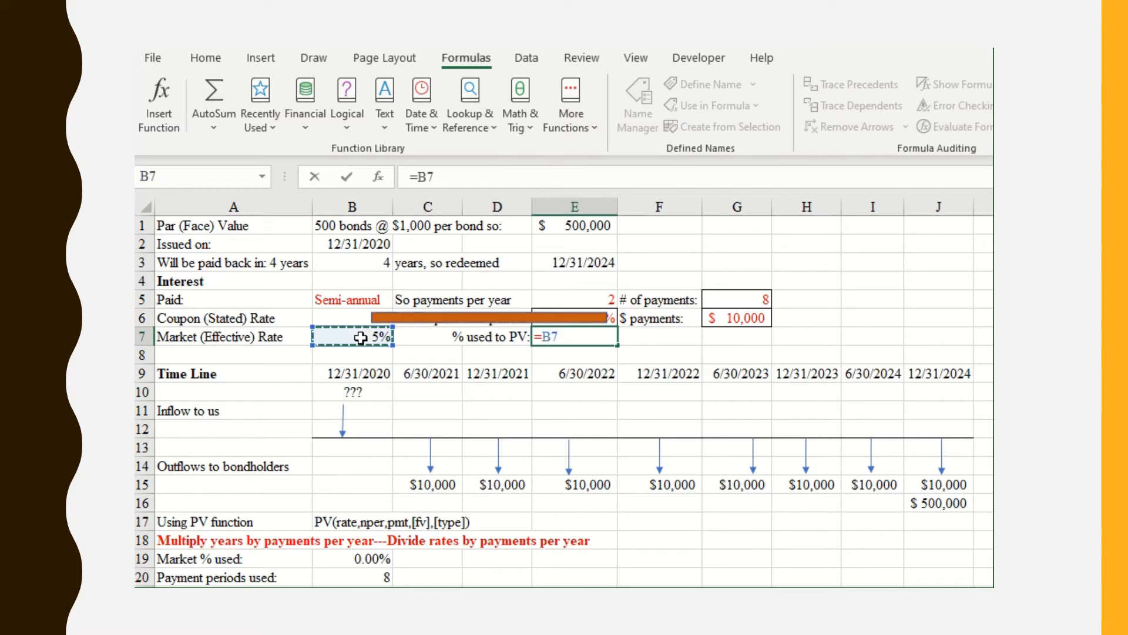
text(/)
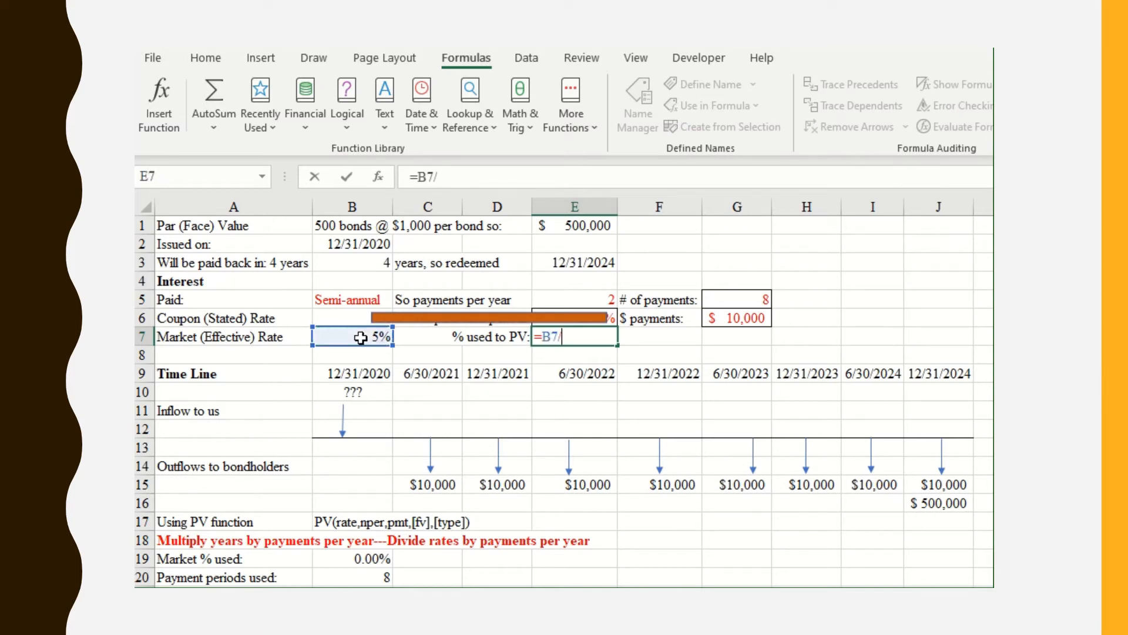
click(592, 295)
key(Return)
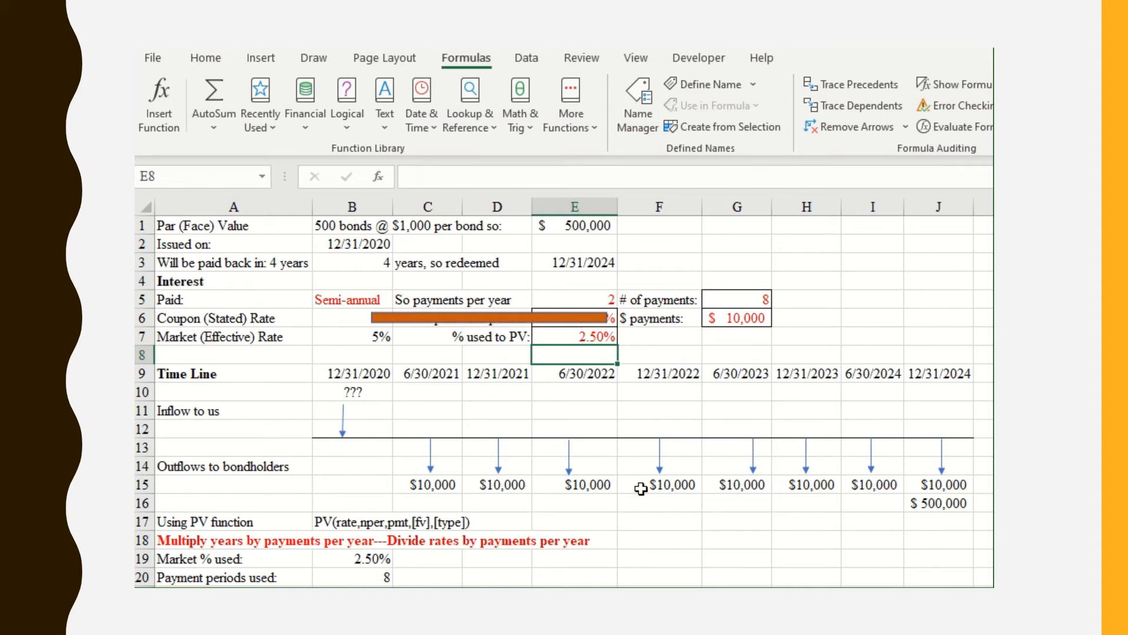
Insert the financial function PV in E17 and set its Rate argument to E7.
click(559, 525)
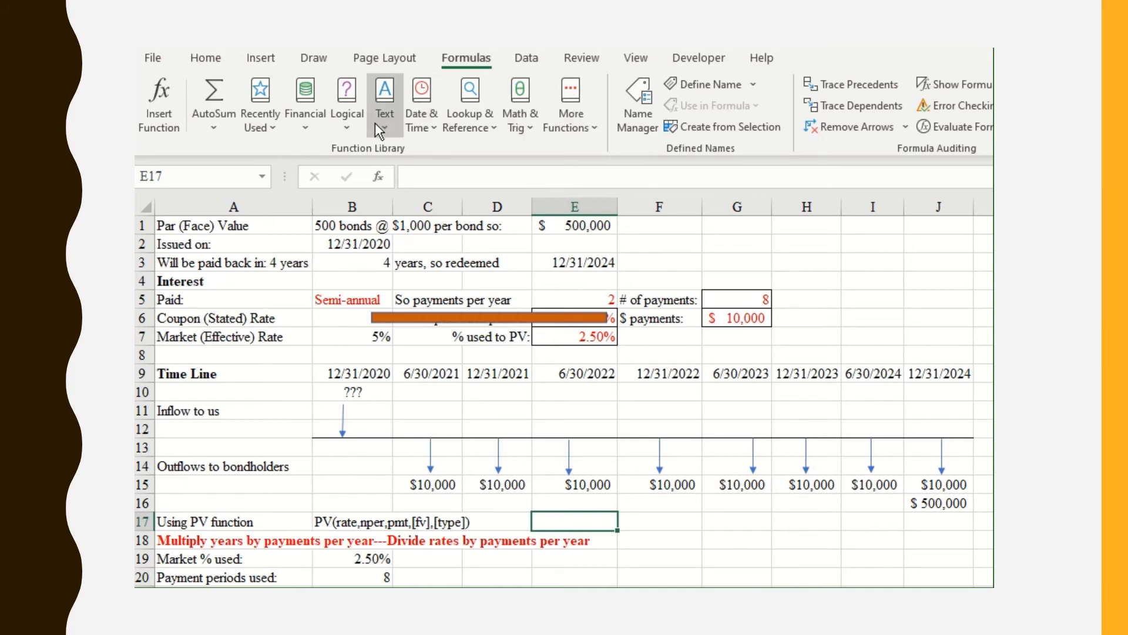
click(311, 124)
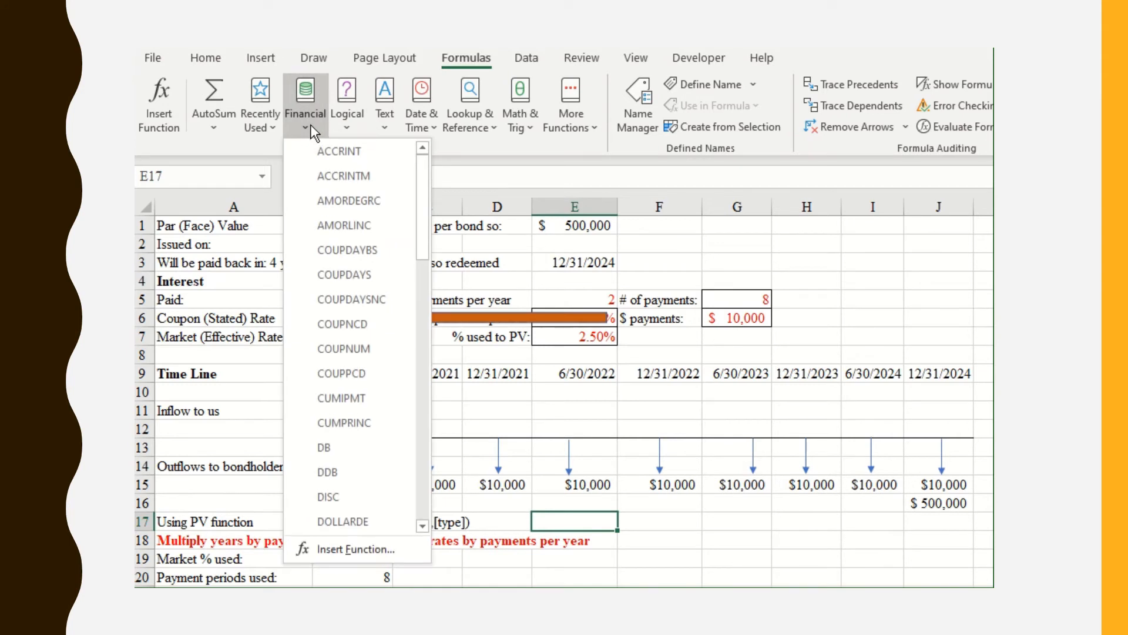
drag(422, 198, 424, 375)
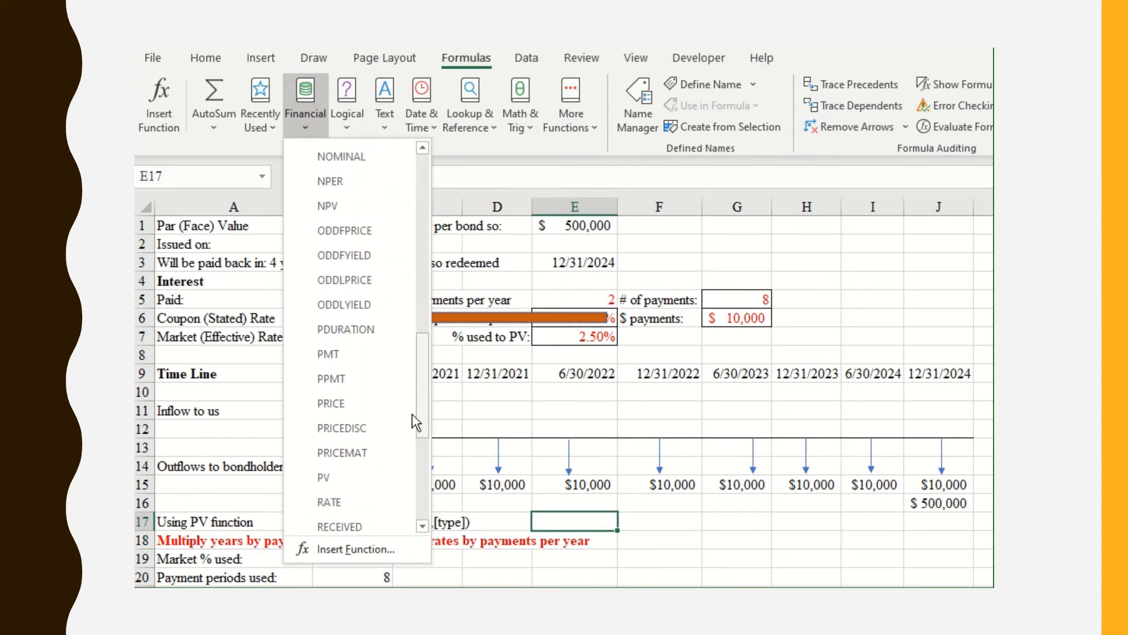
click(365, 471)
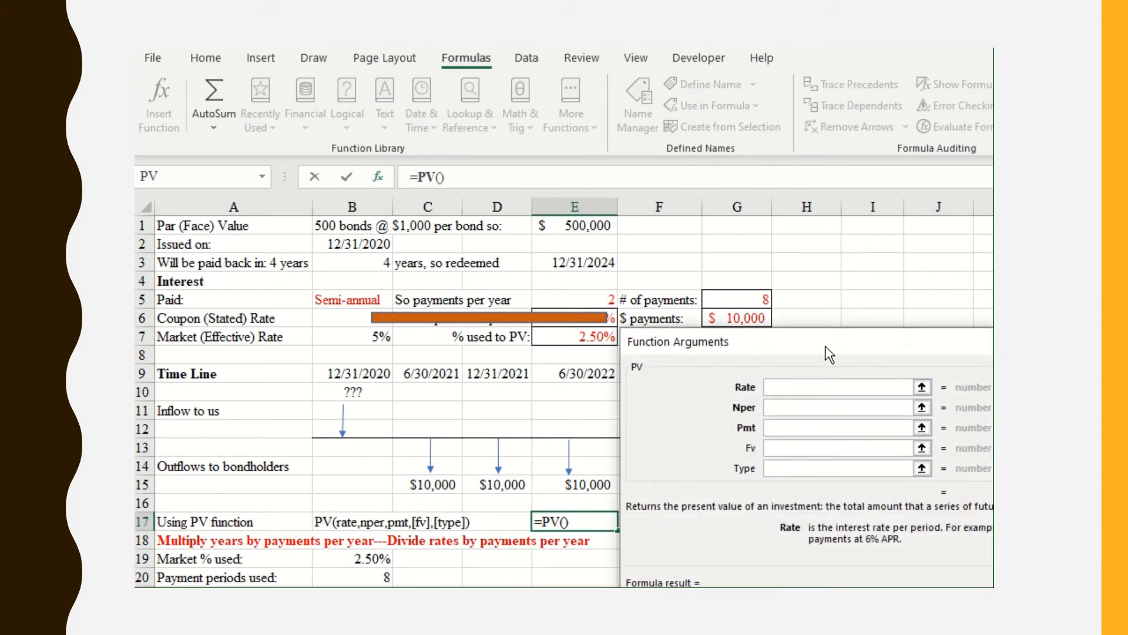
drag(832, 349, 644, 369)
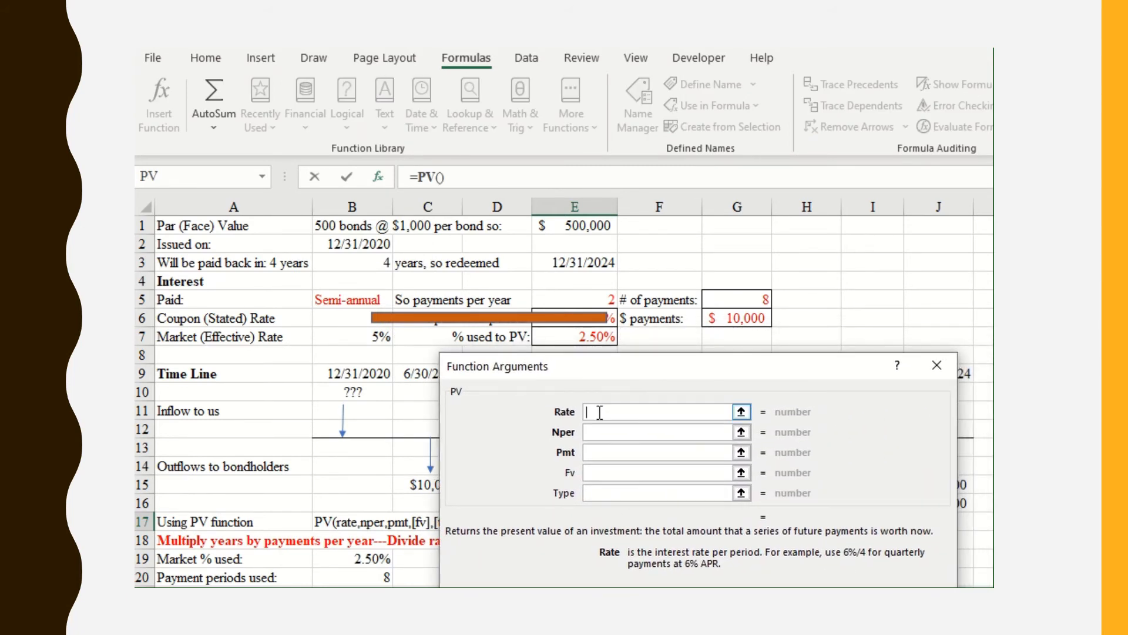
click(597, 337)
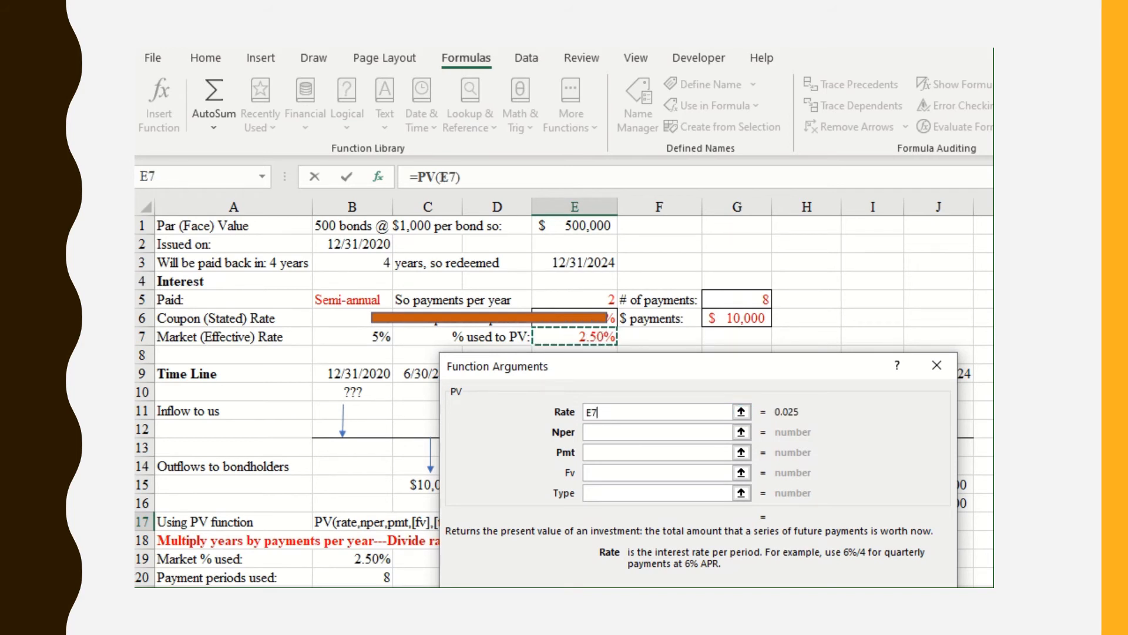
Set the PV function's Nper argument to B3*E5, without a leading equals sign.
click(605, 433)
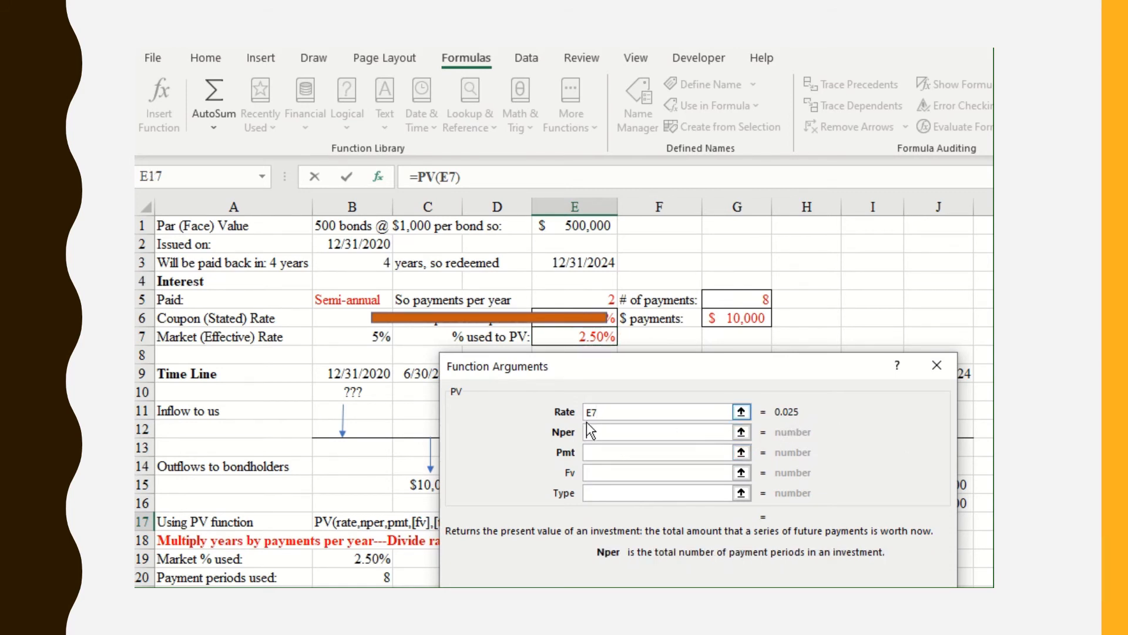
text(=)
click(375, 262)
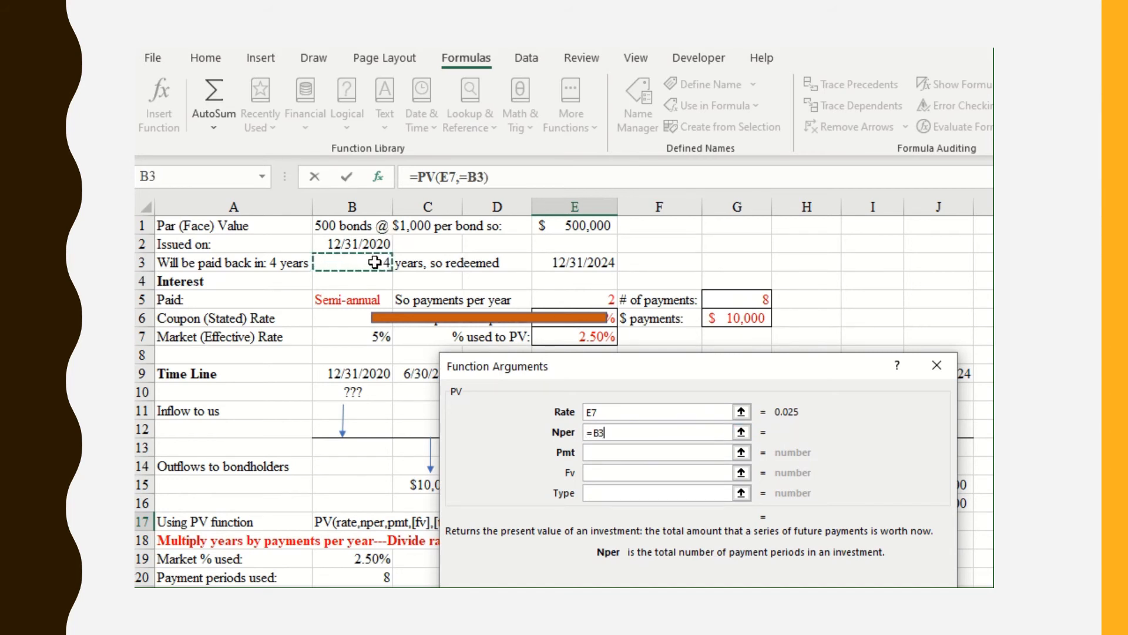
text(*)
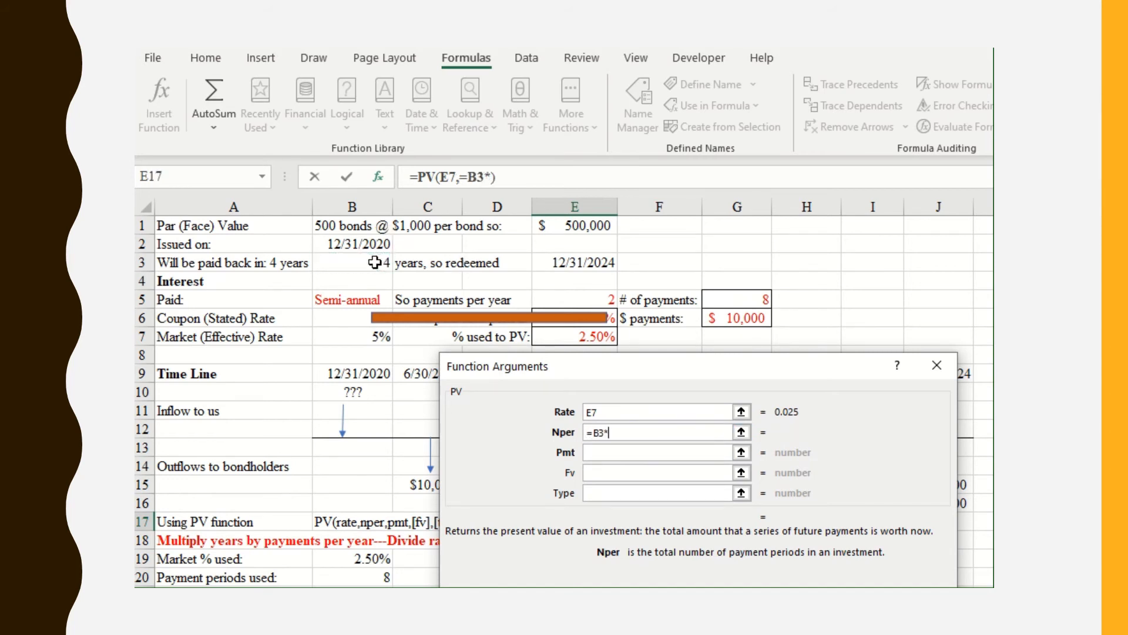
click(607, 301)
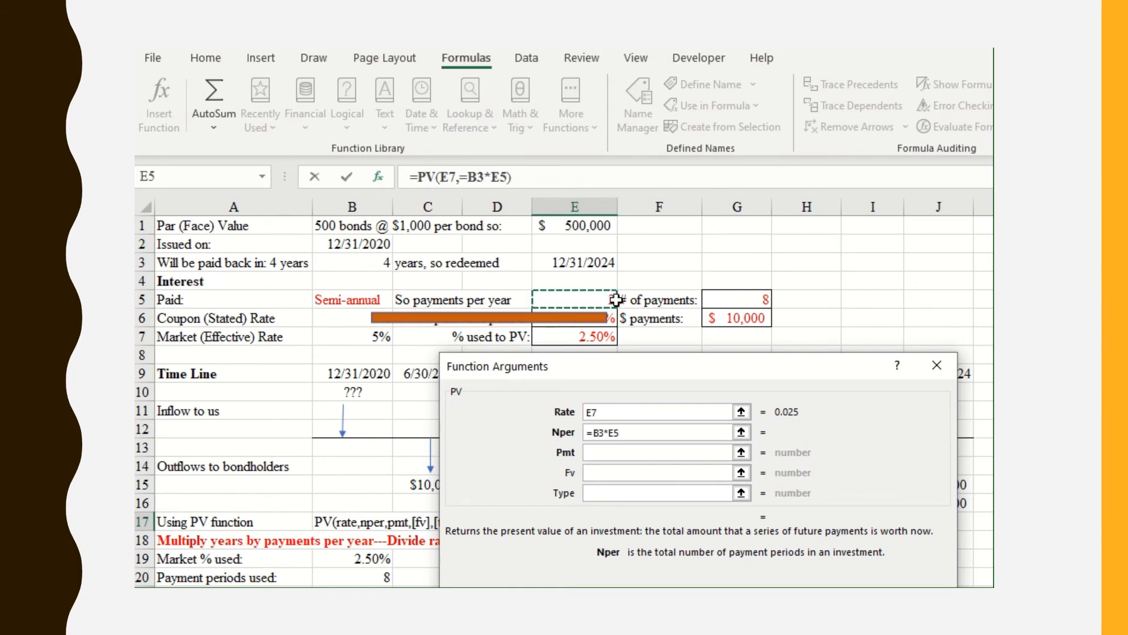
click(596, 432)
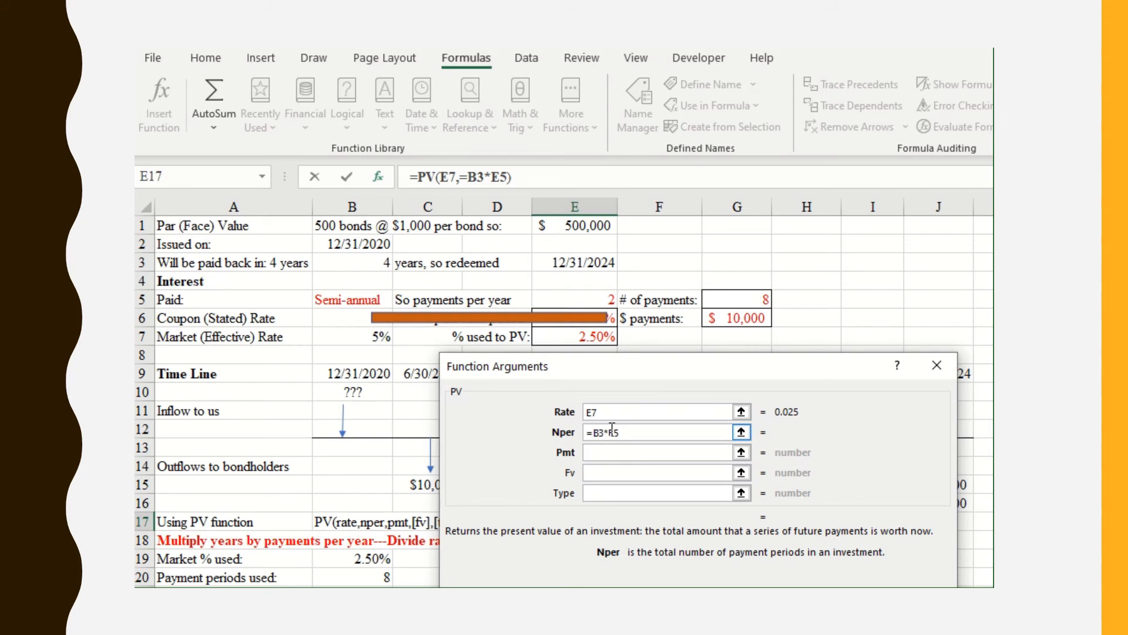
key(BackSpace)
Set the PV function's Pmt argument to G6 and its Fv argument to E1.
click(708, 449)
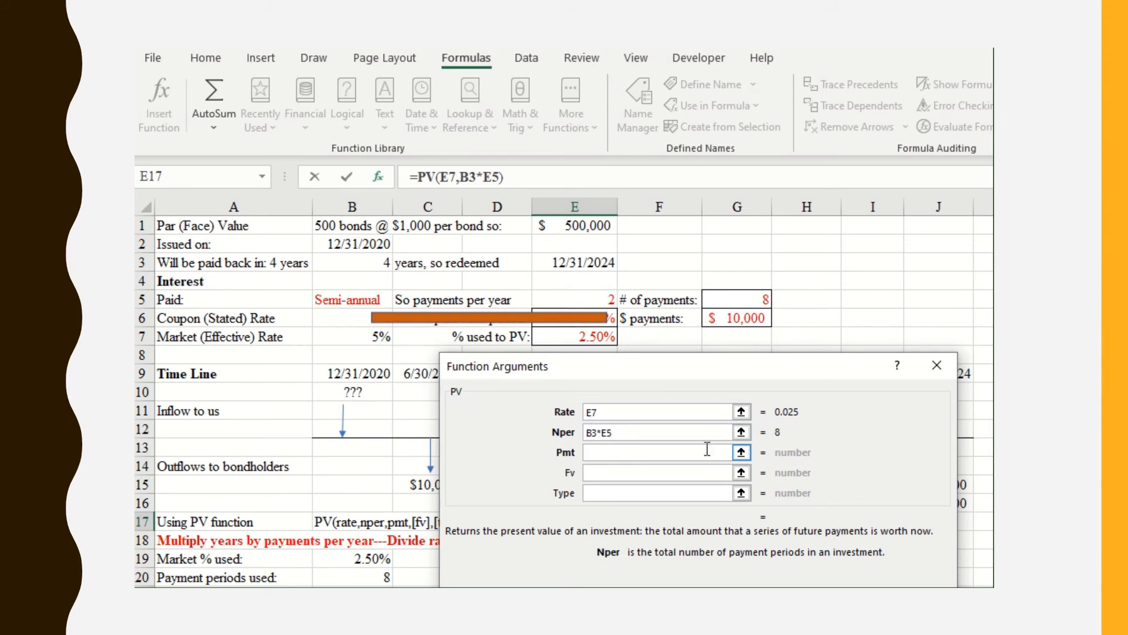
click(609, 453)
click(762, 317)
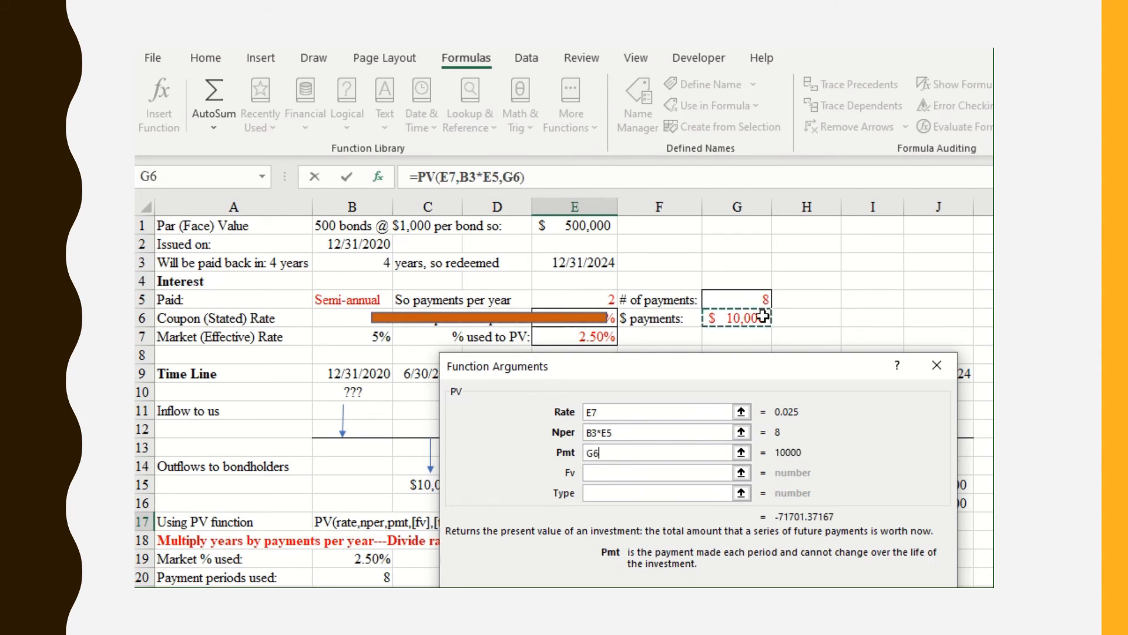
click(659, 471)
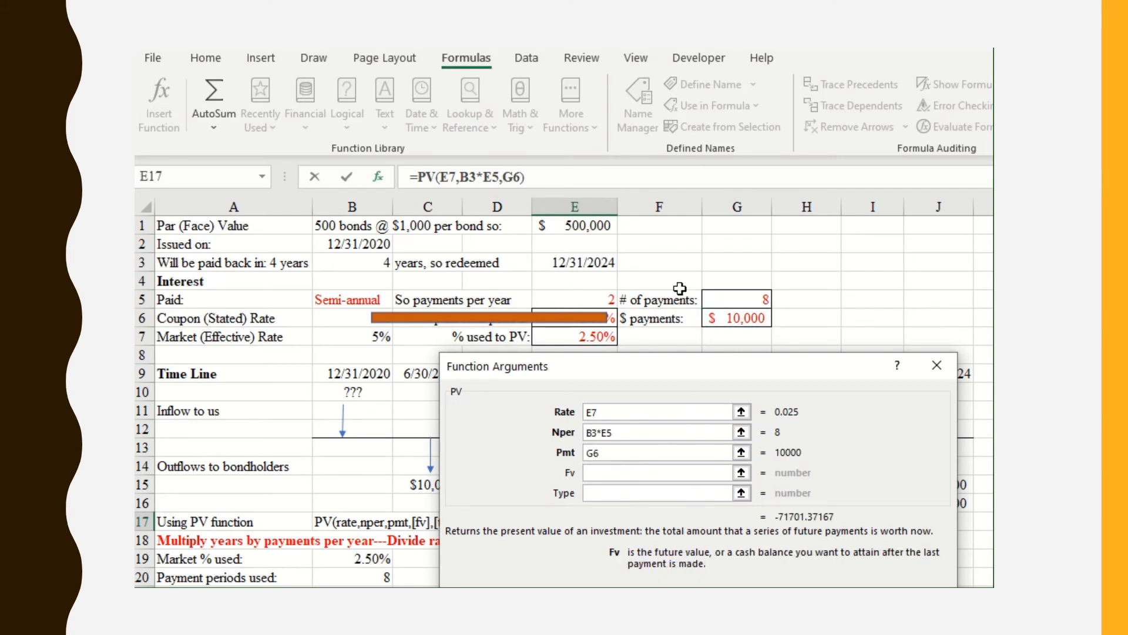
click(581, 226)
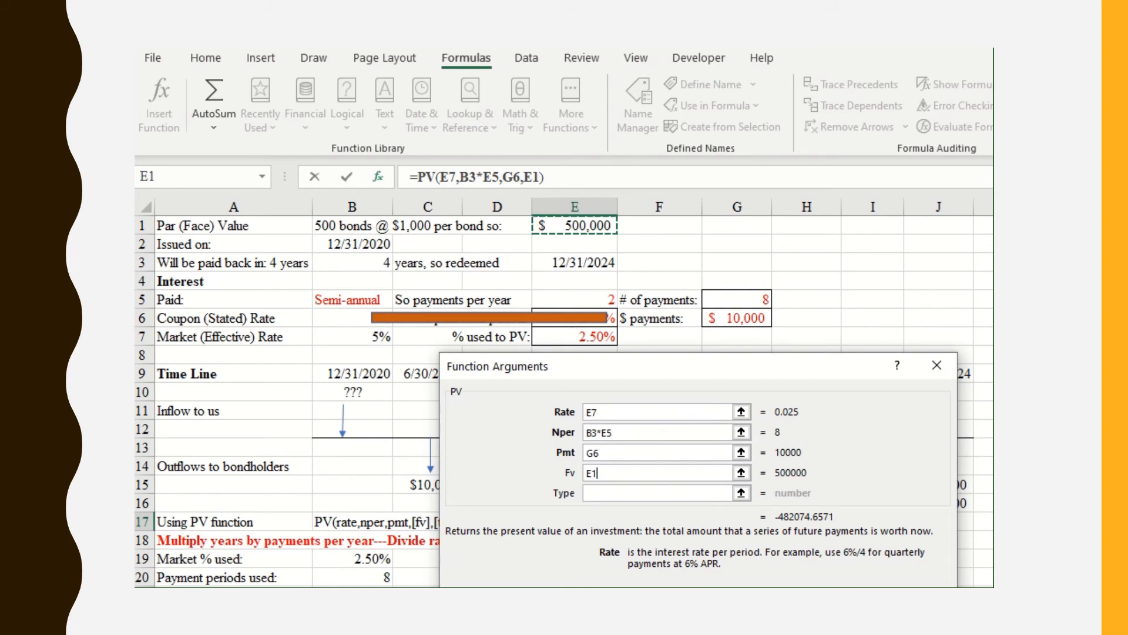
Accept the PV function's arguments and show the bond proceeds as a positive amount in B10 with =-E17.
key(Return)
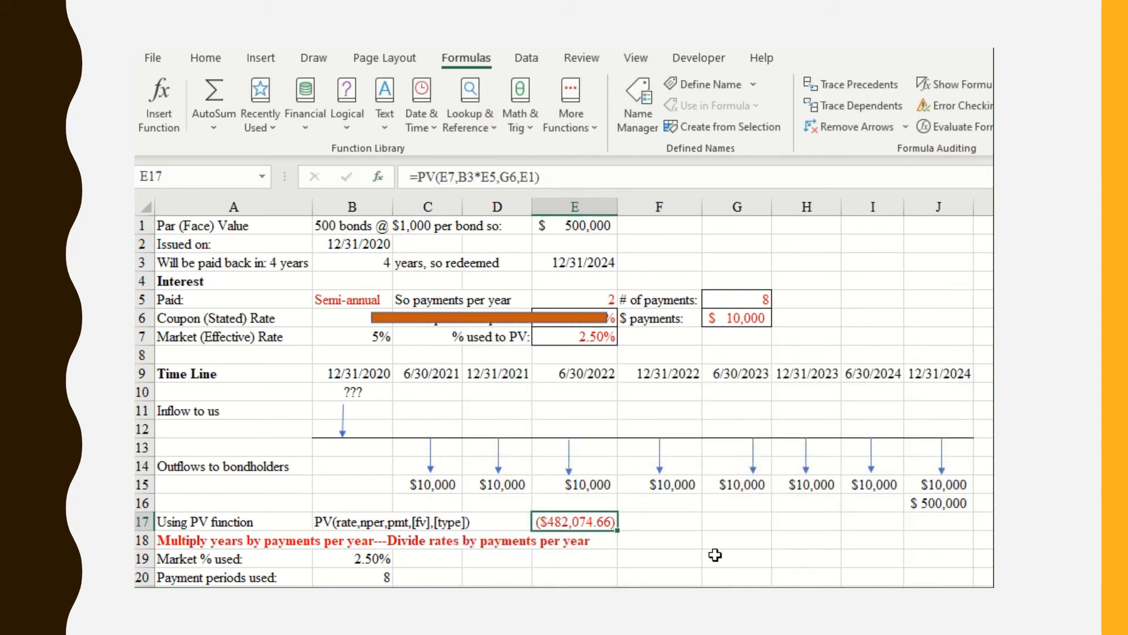
click(344, 393)
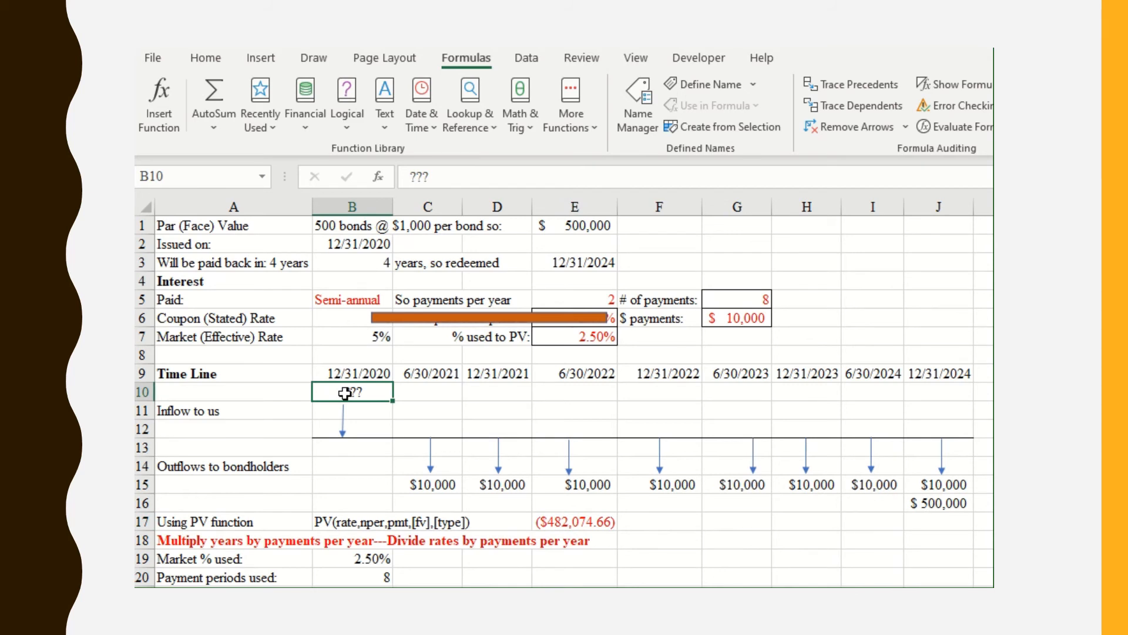
text(=-)
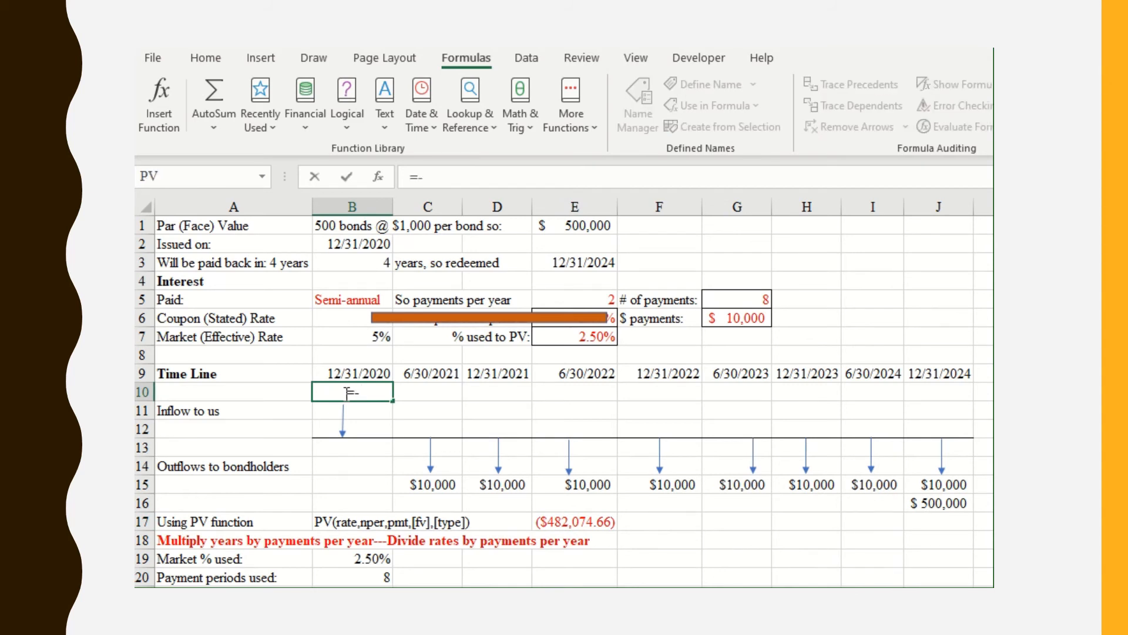
click(569, 521)
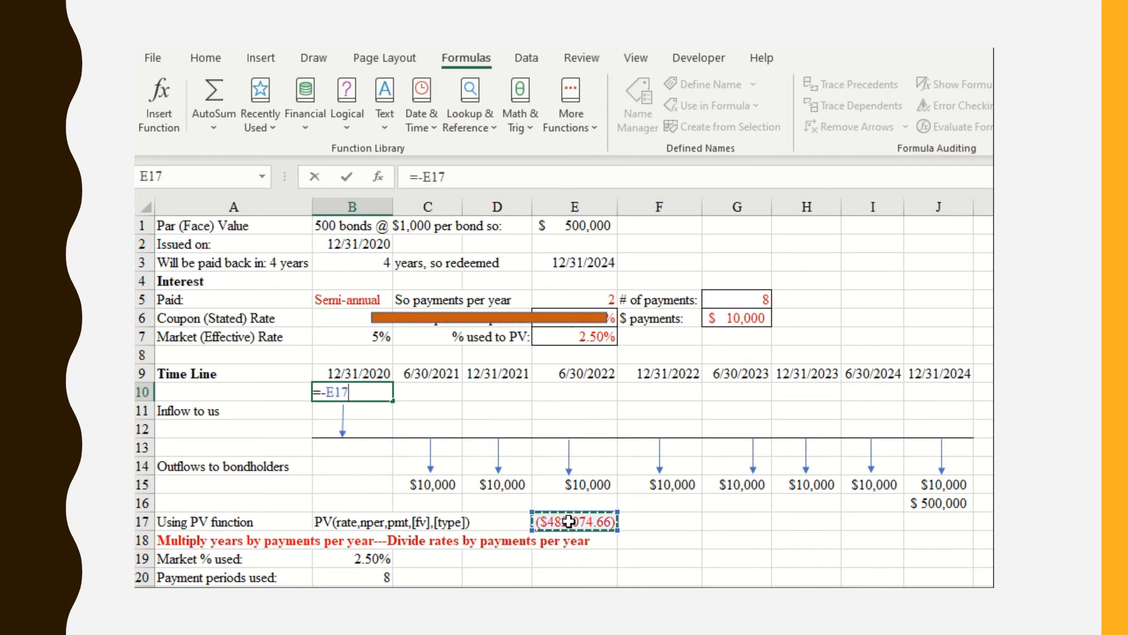
key(Return)
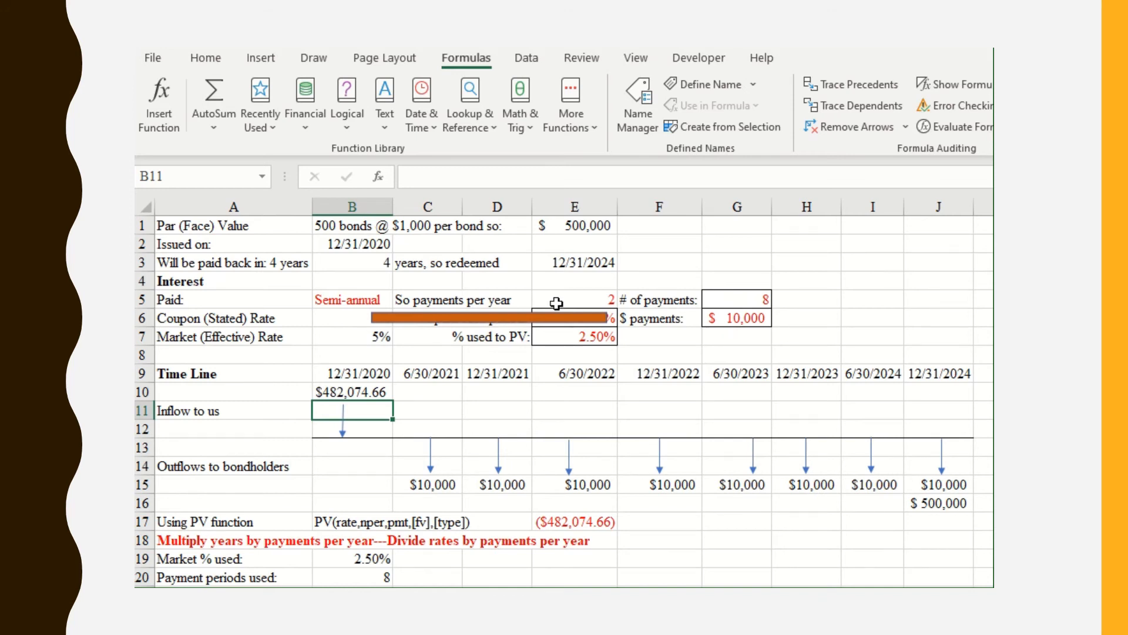
Shift the orange minus-sign shape along row 6 so that it no longer covers the percentage in E6.
drag(541, 316, 500, 316)
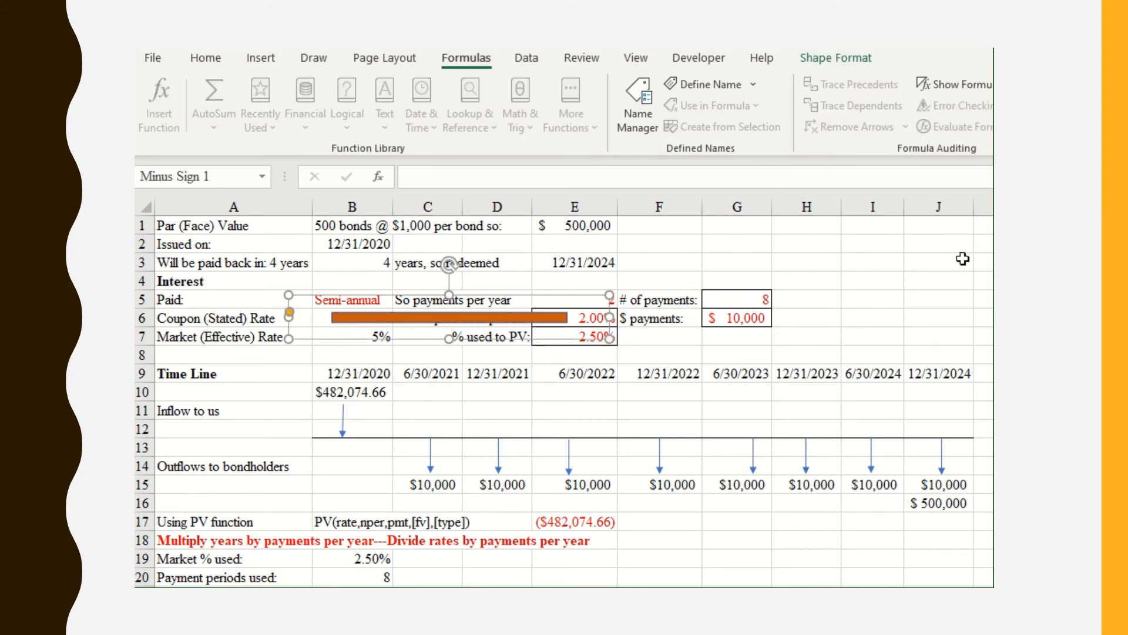
click(606, 275)
Change the interest payment frequency in B5 to Monthly and the payments per year in E5 to 12.
click(333, 298)
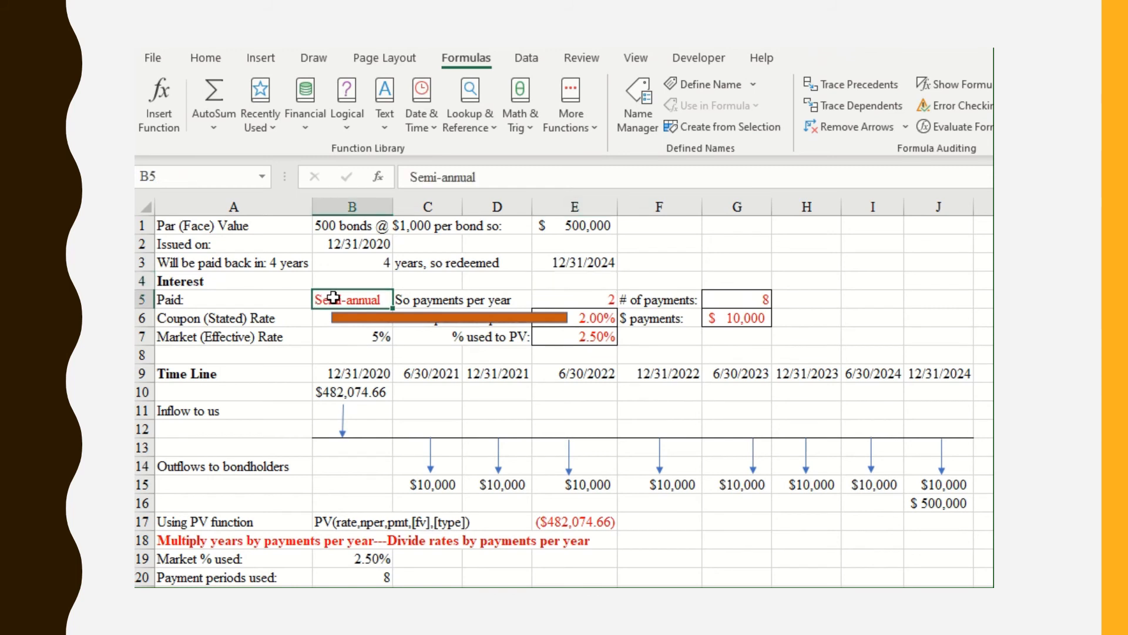
text(Monthly)
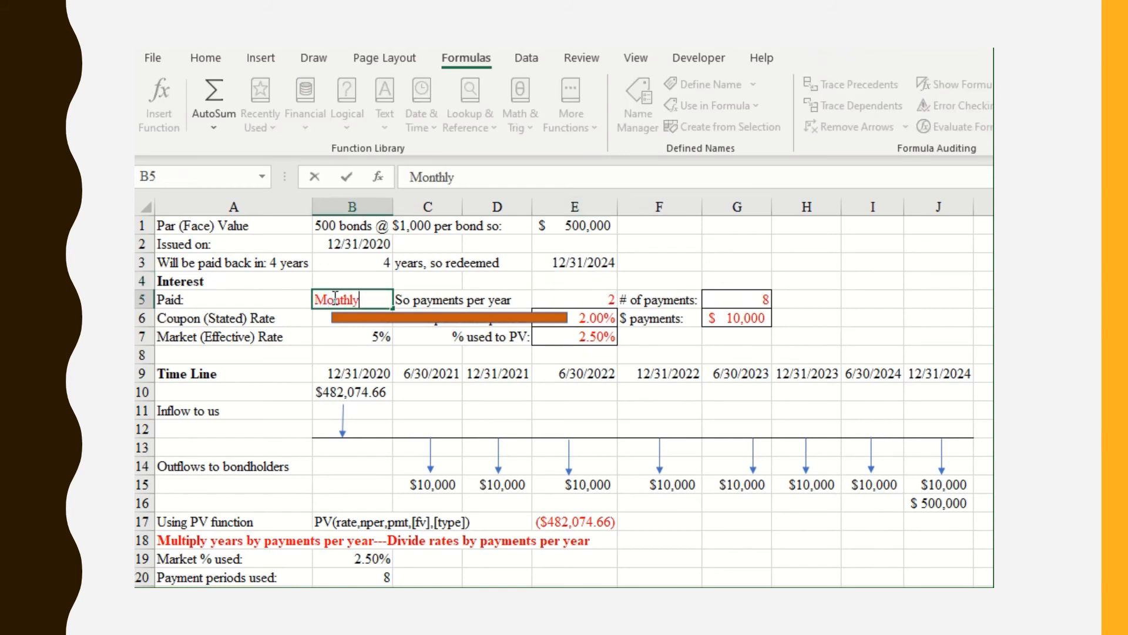
click(575, 301)
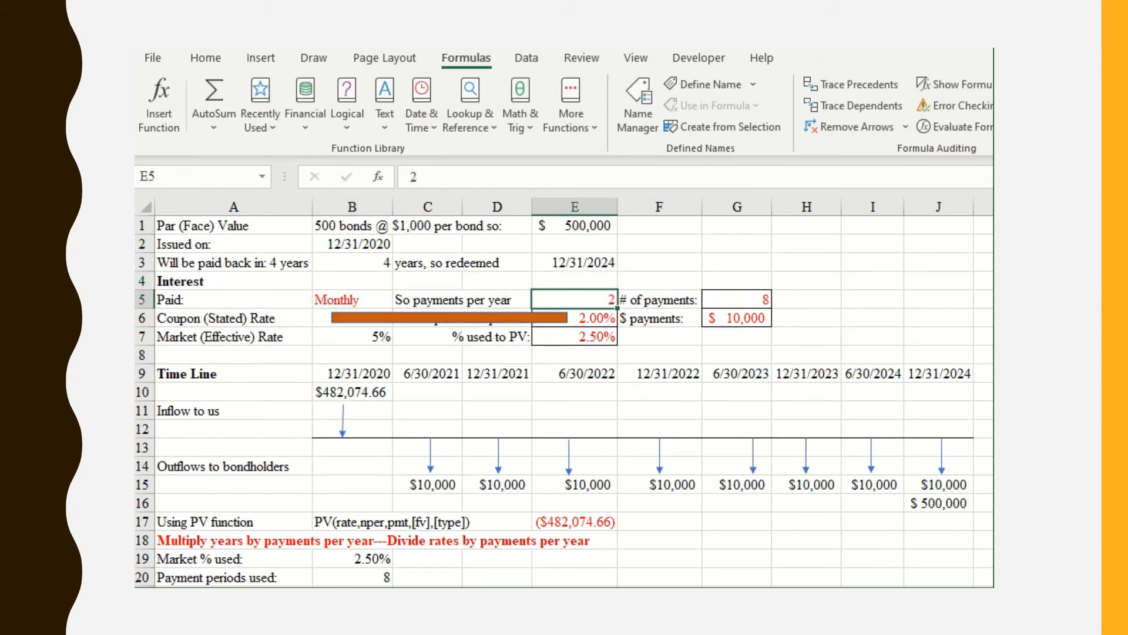
text(12)
key(Return)
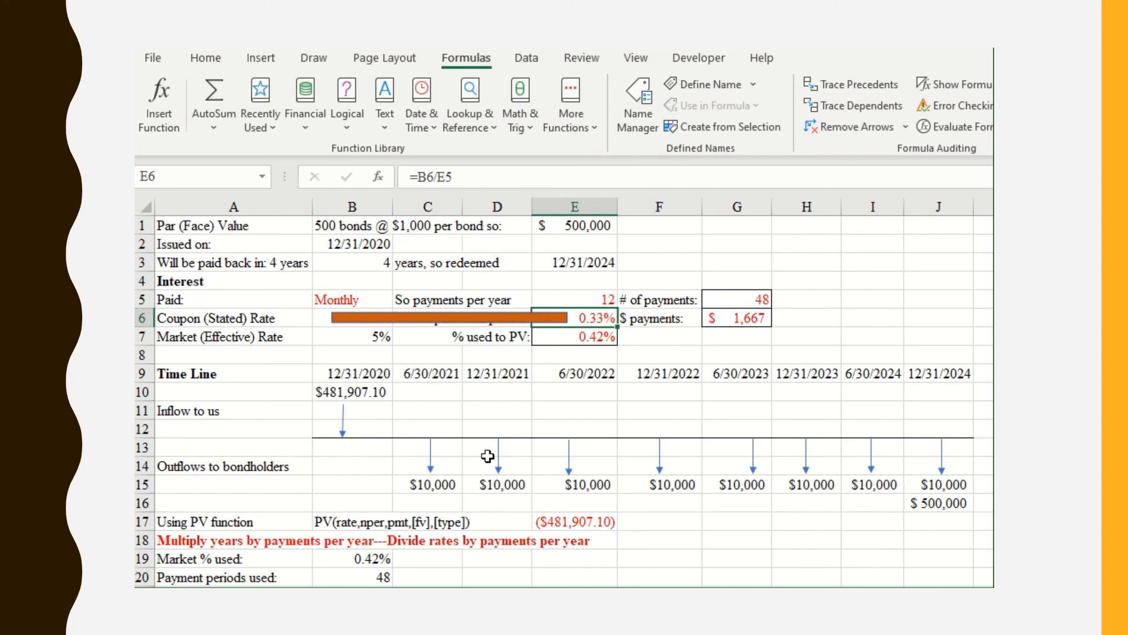
Move the orange multiplication-sign shape over the time line's outflow arrows to cross them out, and deselect it.
drag(1099, 443, 613, 433)
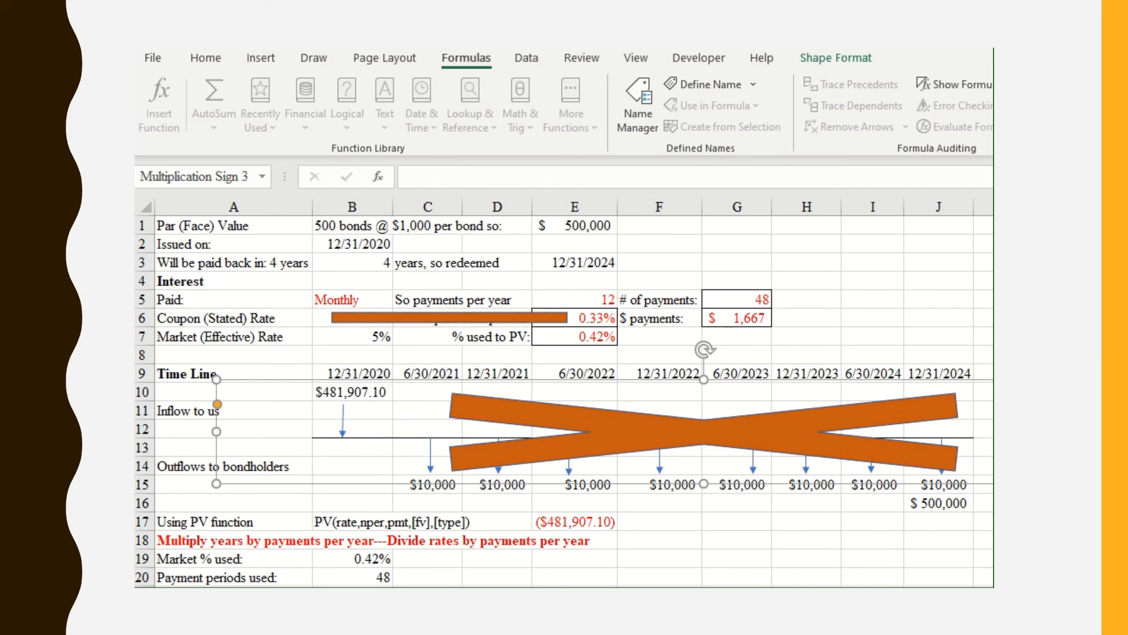
key(Escape)
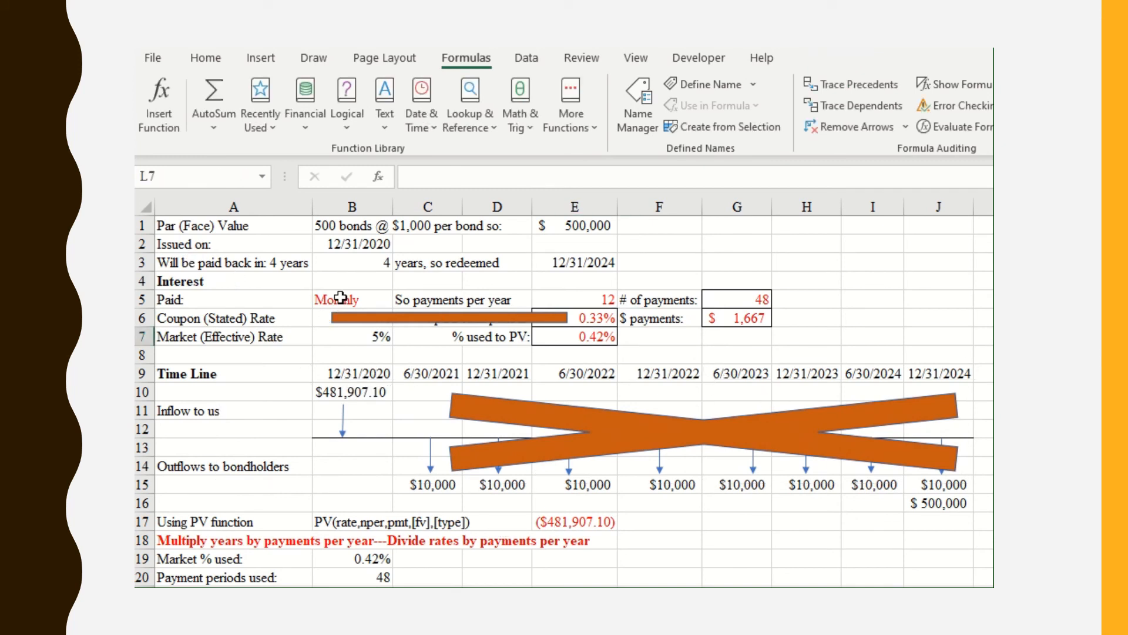
Change the interest payment frequency in B5 to Quarterly and the payments per year in E5 to 4.
click(347, 299)
text(Qua)
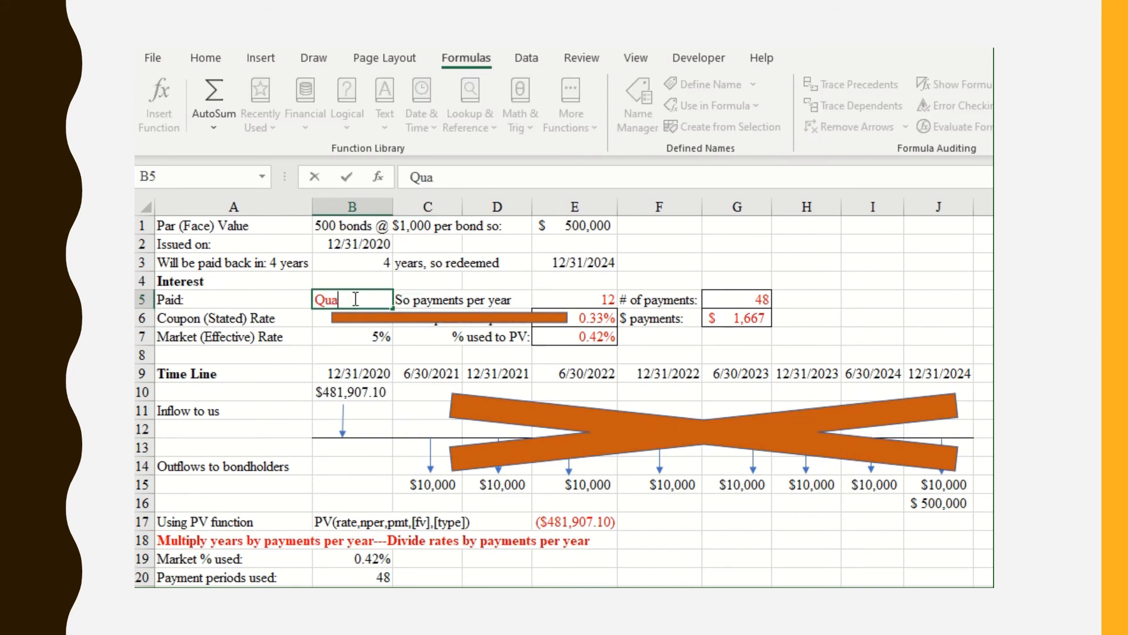
text(rterly)
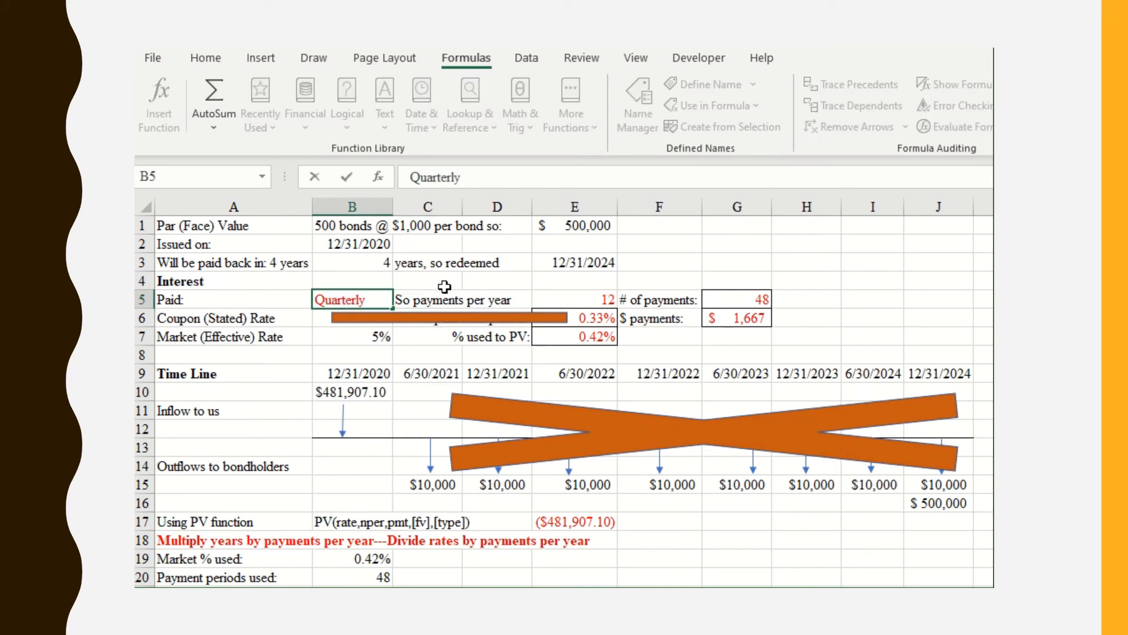
click(596, 302)
text(4)
key(Return)
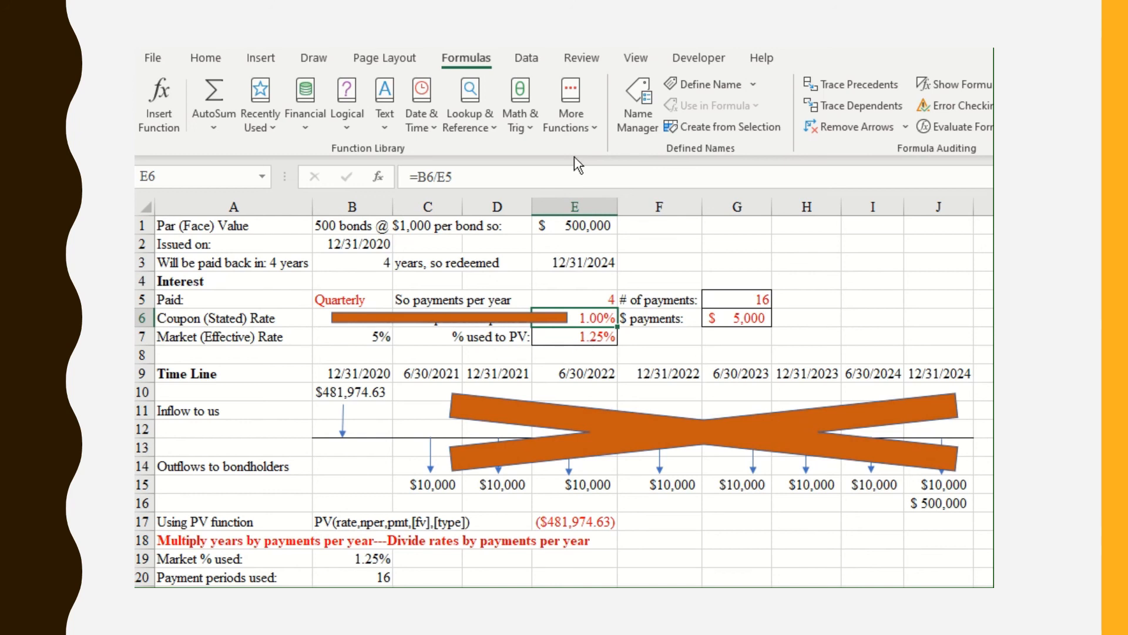
Set the number of years until the bonds are redeemed in B3 to 10.
click(382, 263)
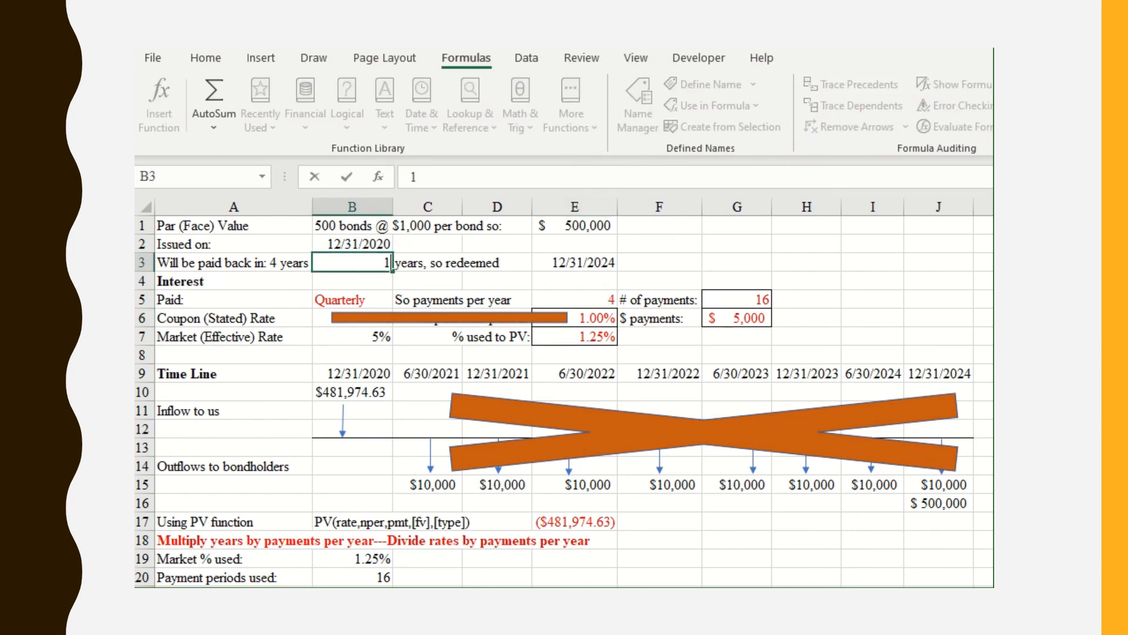
text(10)
key(Return)
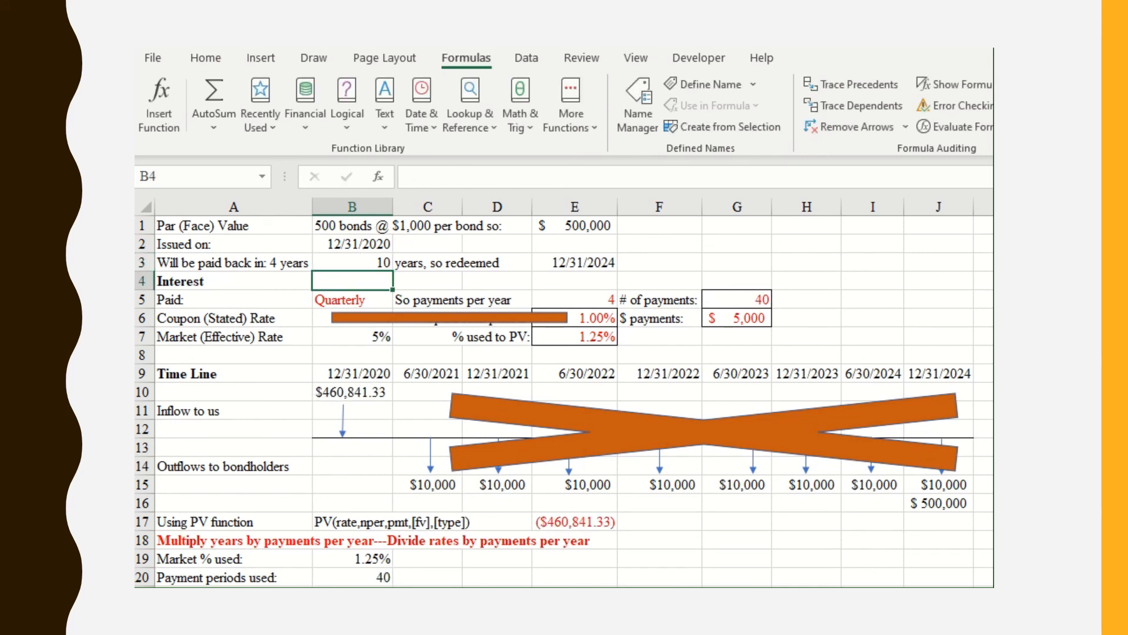